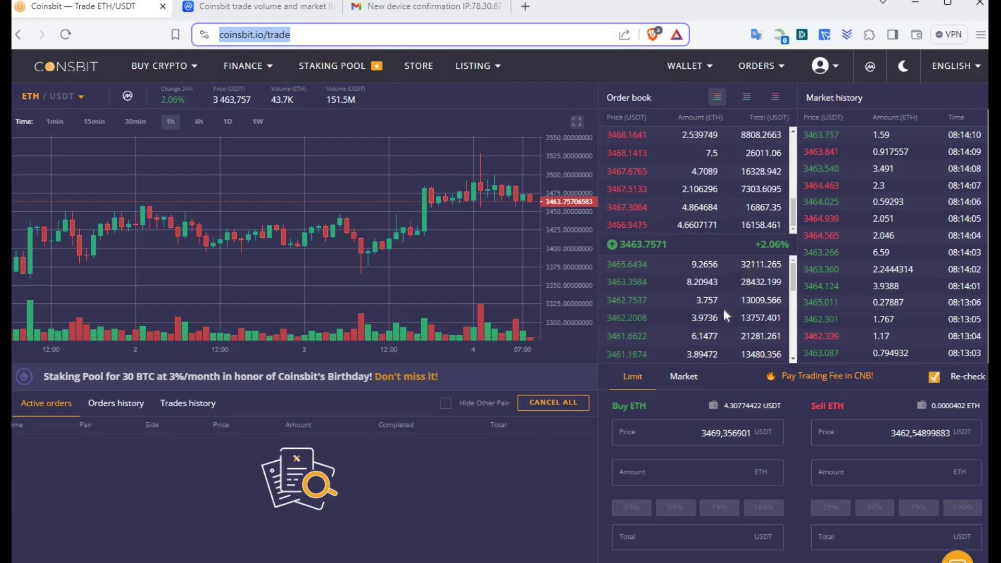
left_click(833, 71)
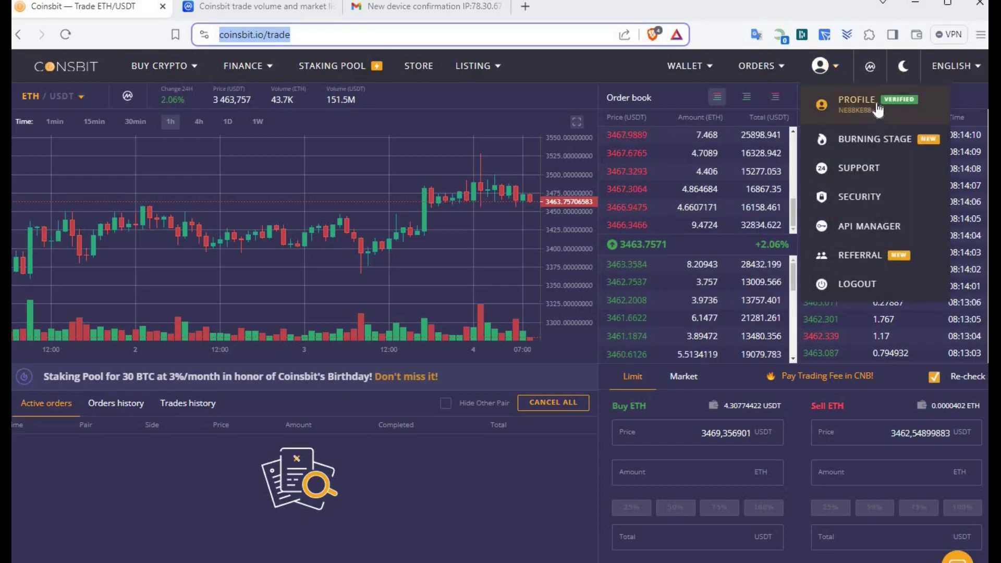
left_click(466, 520)
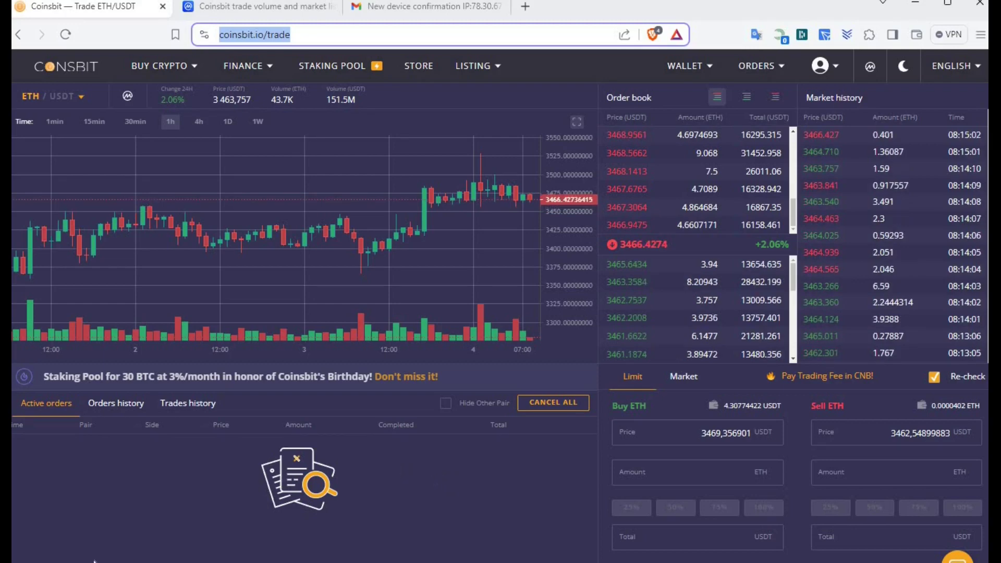
left_click(668, 98)
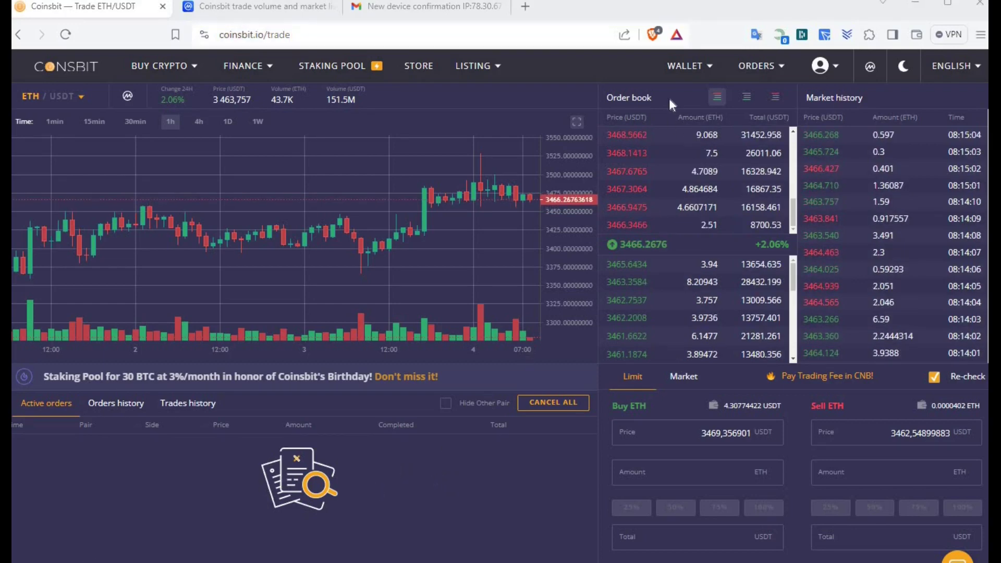
Open the wallet balances page and browse the list of assets.
left_click(697, 64)
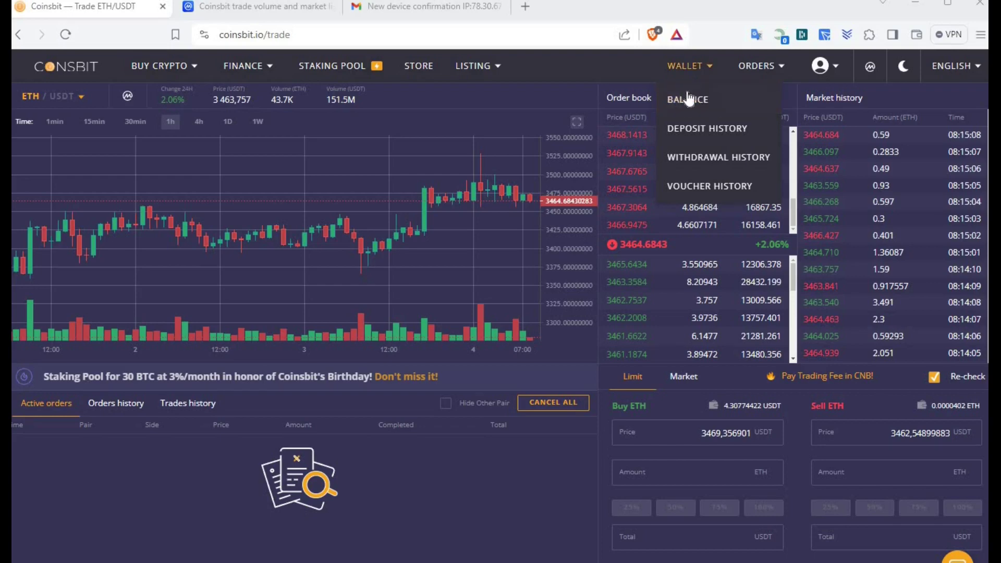
left_click(708, 103)
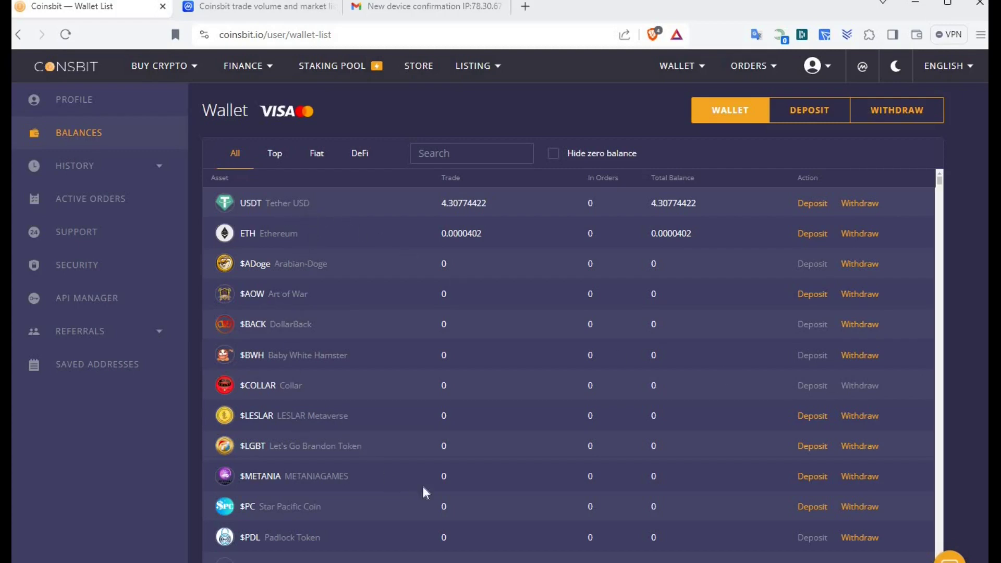
scroll(424, 469, "down", 8)
scroll(426, 421, "up", 8)
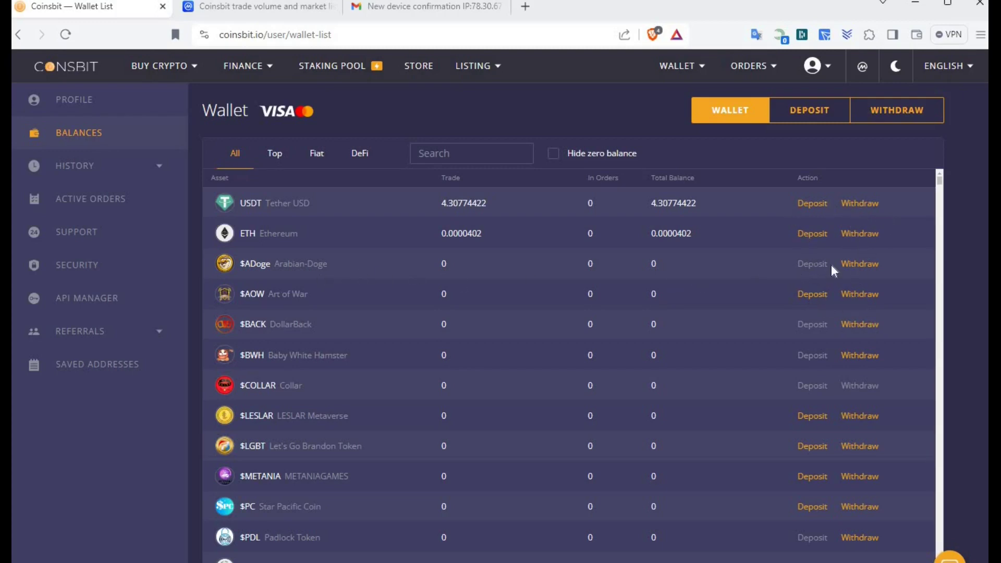
Check in the wallet list whether deposits and withdrawals are available for $ADoge and $COLLAR.
left_click_drag(828, 264, 797, 264)
left_click_drag(889, 274, 822, 266)
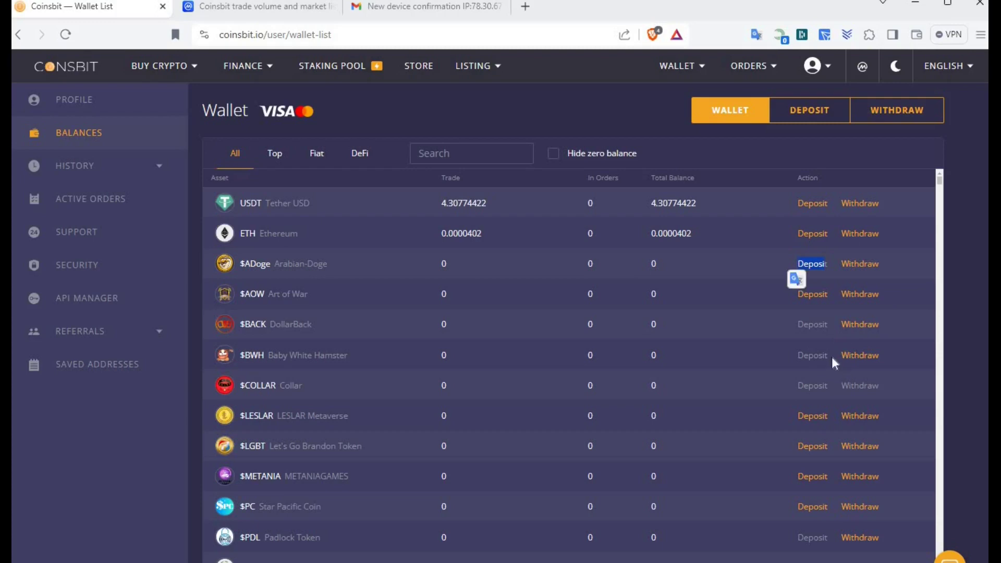
mouse_move(893, 392)
left_mouse_down()
mouse_move(792, 390)
mouse_move(900, 384)
mouse_move(886, 393)
left_mouse_up()
left_click(786, 392)
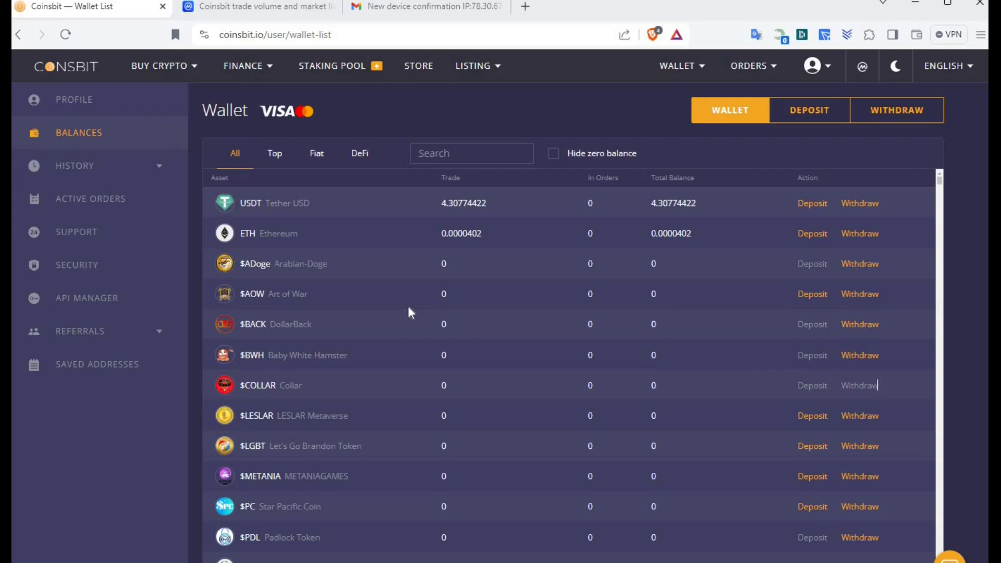
Open the deposit page for Ethereum (ETH) from the wallet list.
left_click(237, 238)
triple_click(237, 238)
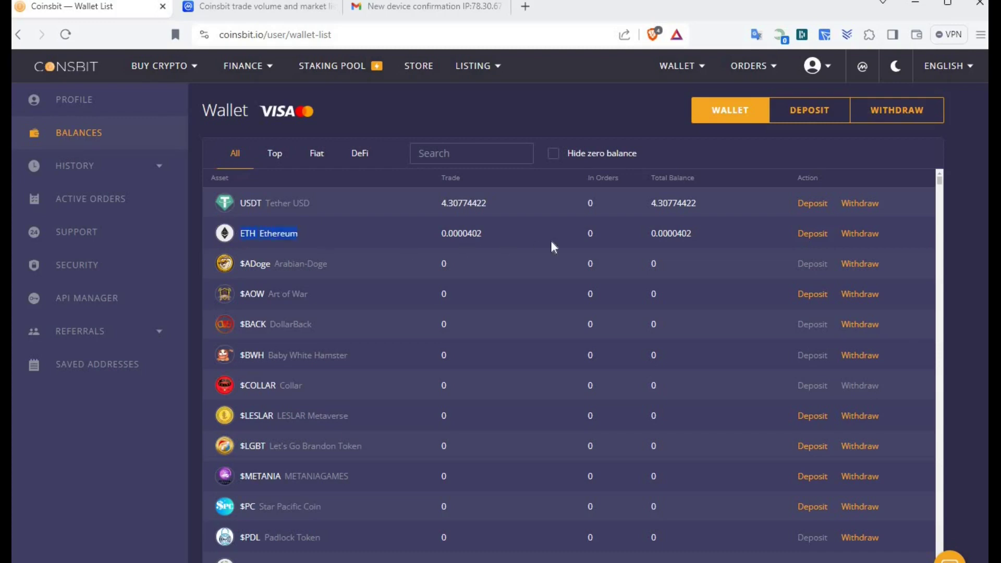
left_click(814, 234)
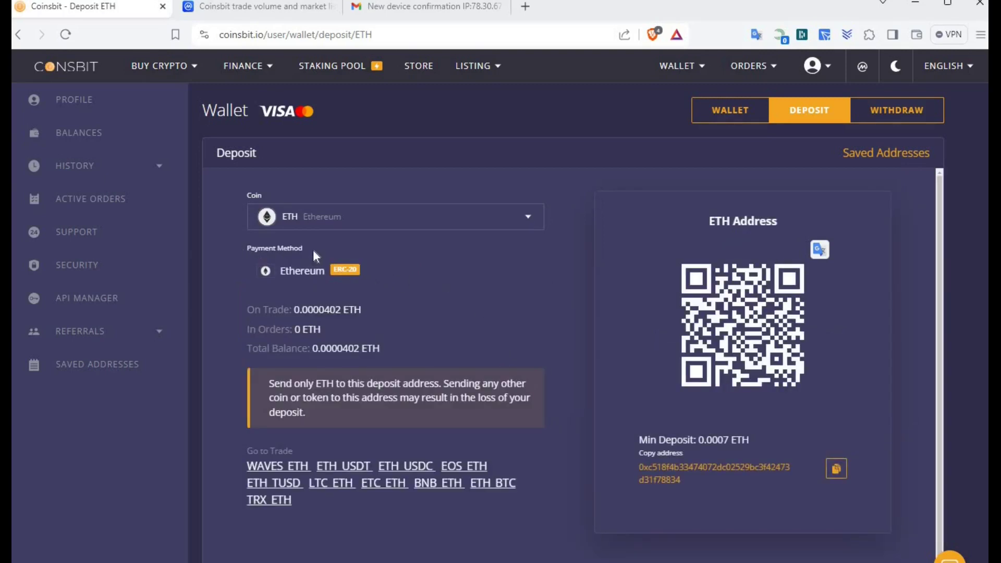
Examine the payment method and its network label on the ETH deposit page.
triple_click(241, 251)
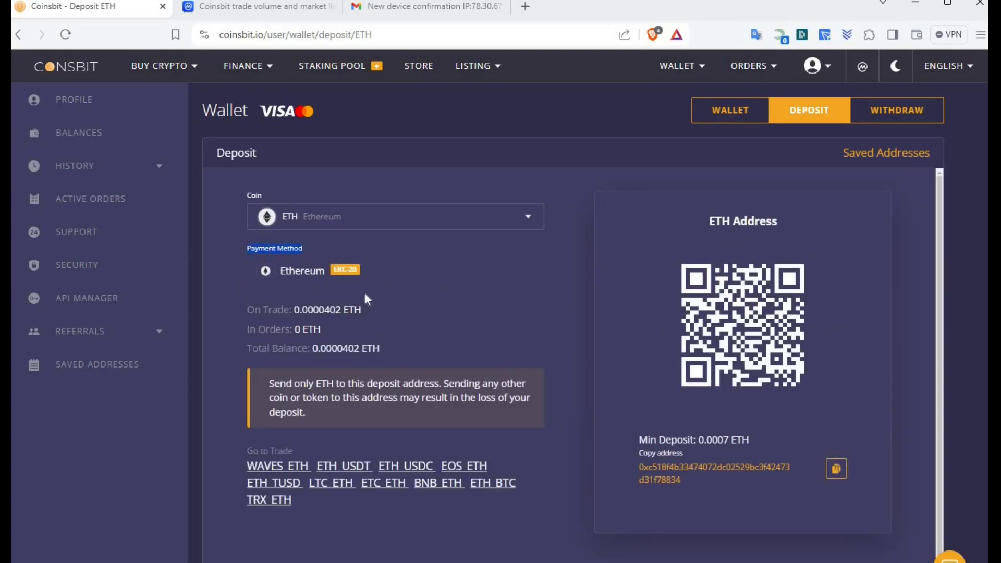
left_click(327, 271)
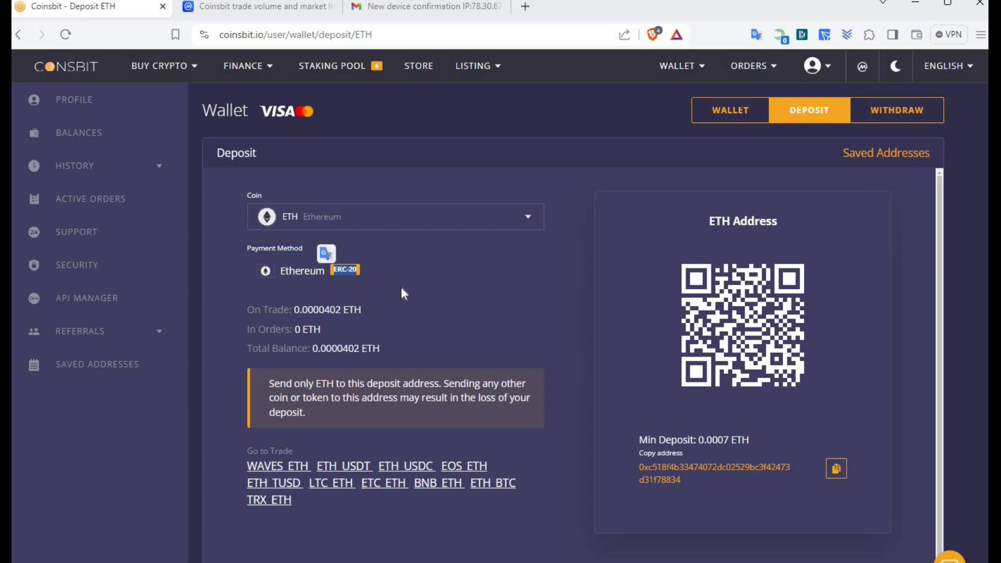
left_click(387, 278)
left_click_drag(363, 276, 334, 272)
left_click(424, 282)
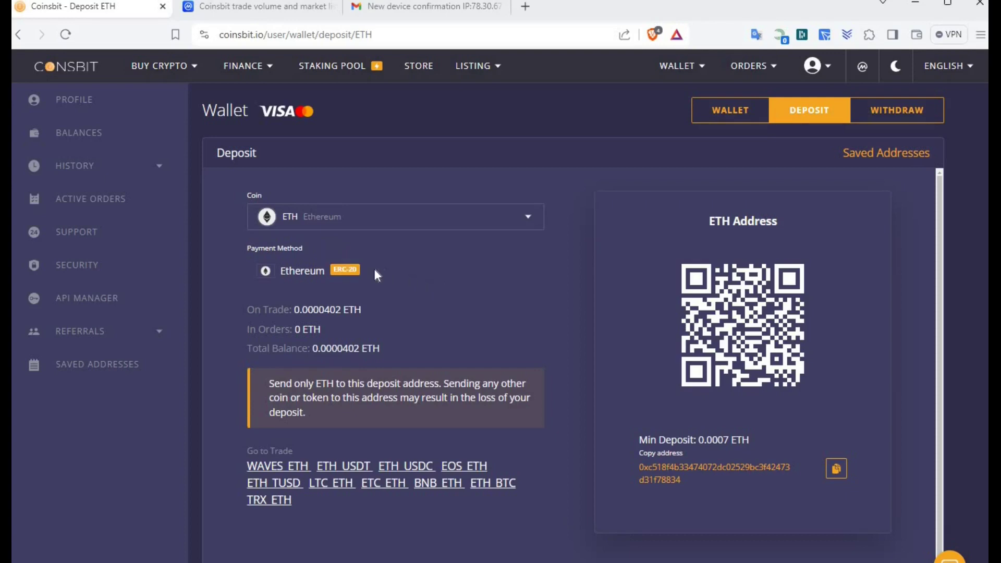
double_click(441, 292)
left_click(445, 305)
Check the minimum ETH deposit and copy the ETH deposit address.
left_click_drag(749, 439, 633, 442)
left_click_drag(666, 439, 728, 440)
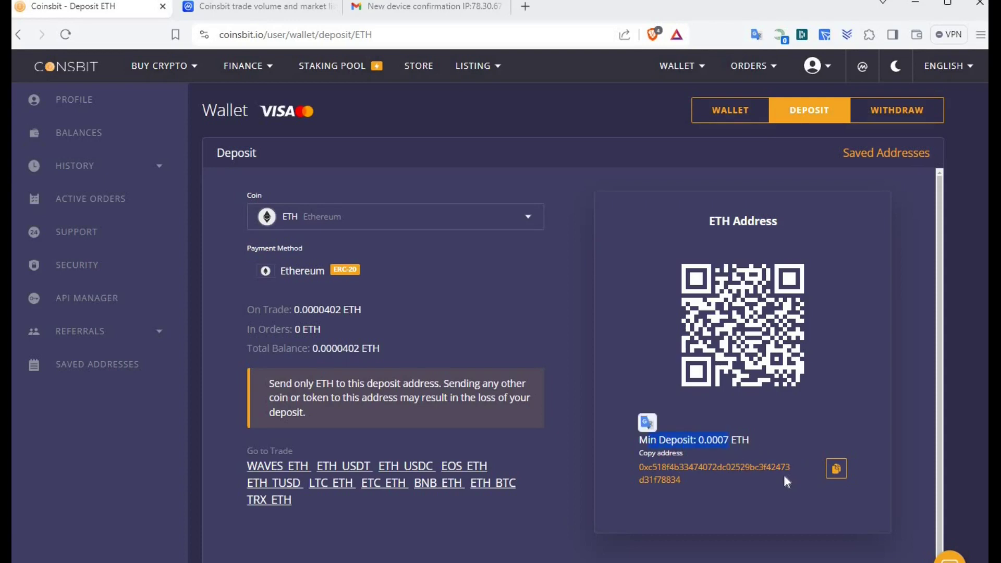
left_click_drag(672, 453, 683, 460)
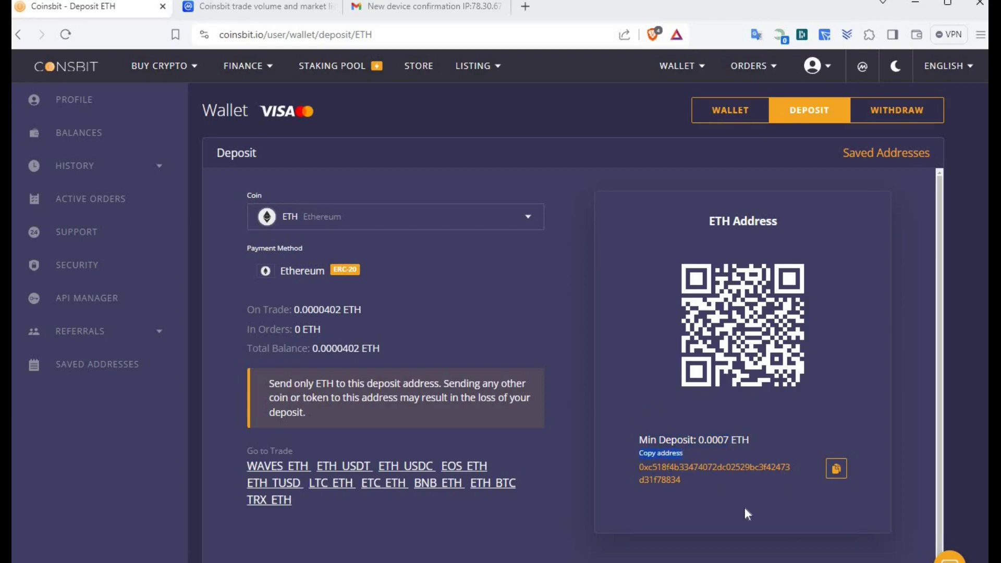
left_click(835, 470)
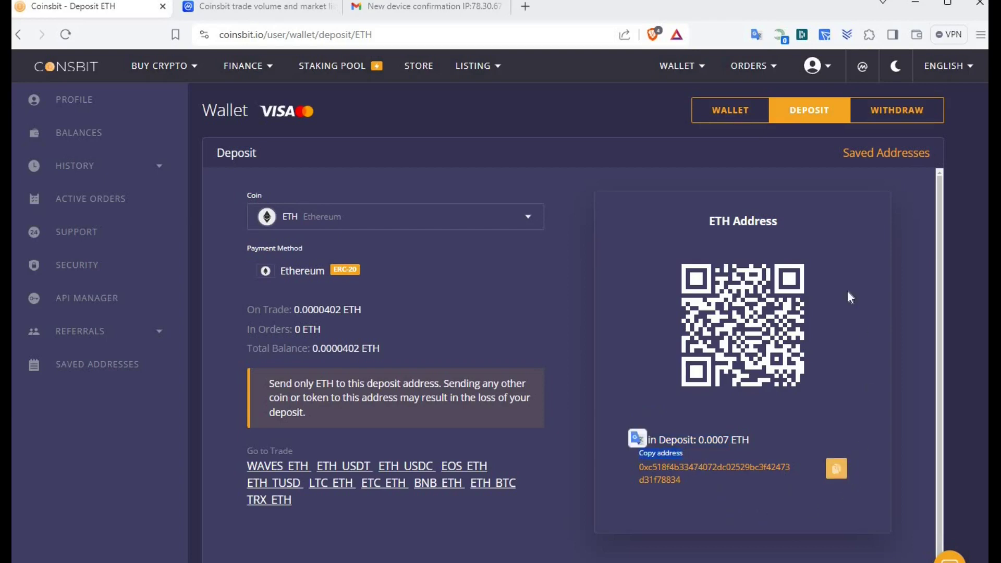
left_click(835, 468)
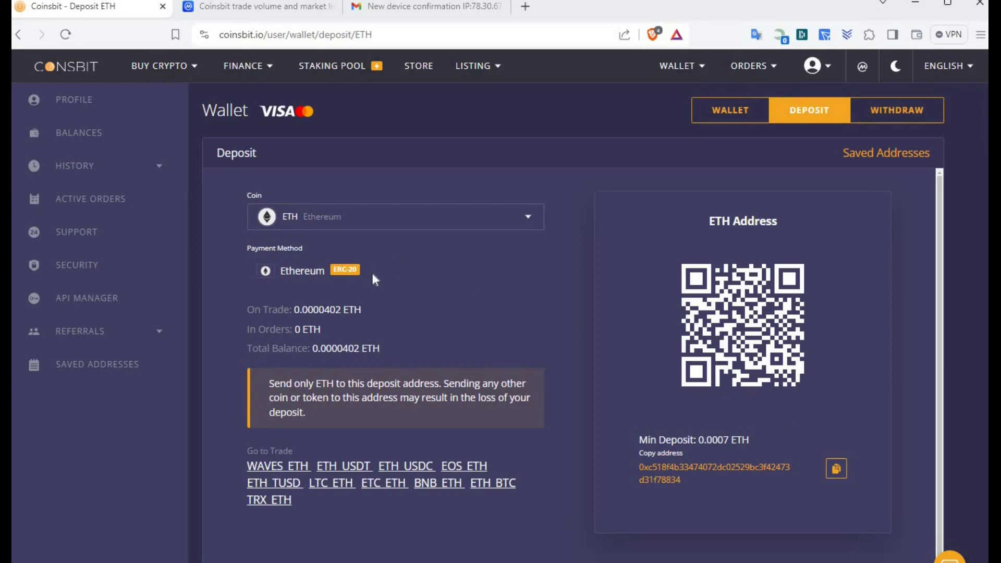
Review the ERC-20 network label, the deposit warning about sending other coins and the minimum ETH deposit.
left_click_drag(335, 273, 332, 272)
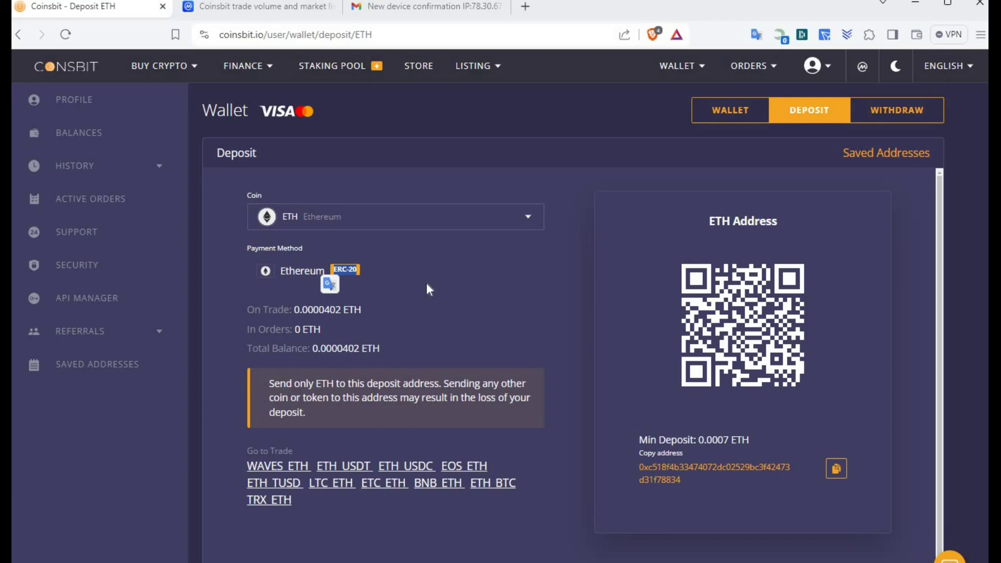
left_click(364, 276)
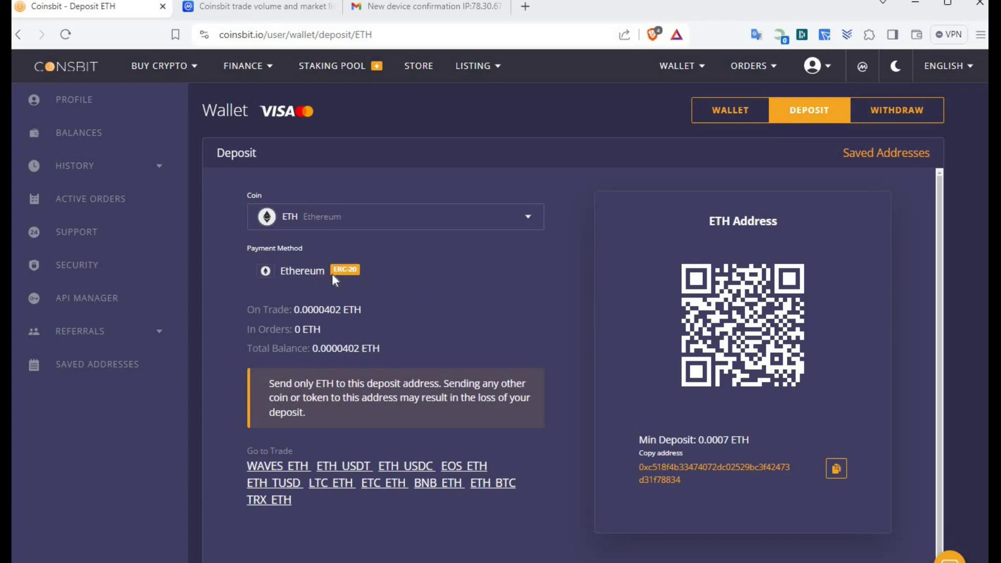
left_click_drag(332, 275, 405, 279)
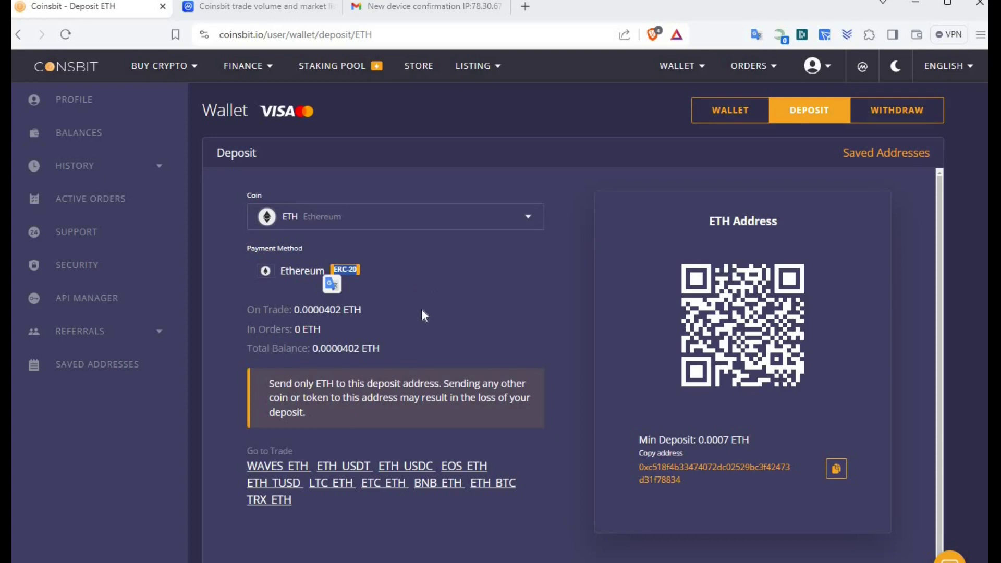
left_click_drag(307, 412, 268, 383)
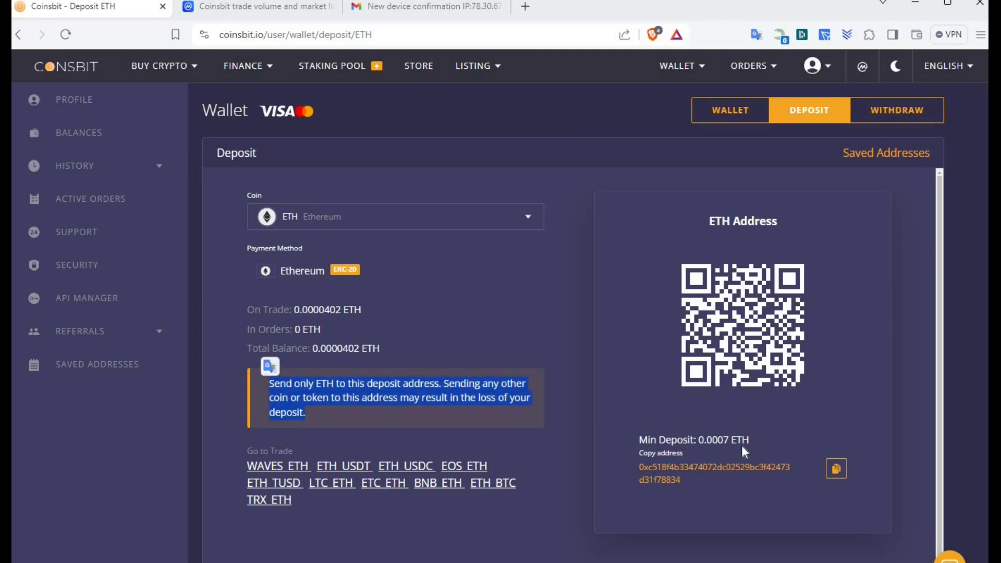
left_click(360, 309)
left_click_drag(720, 456, 637, 442)
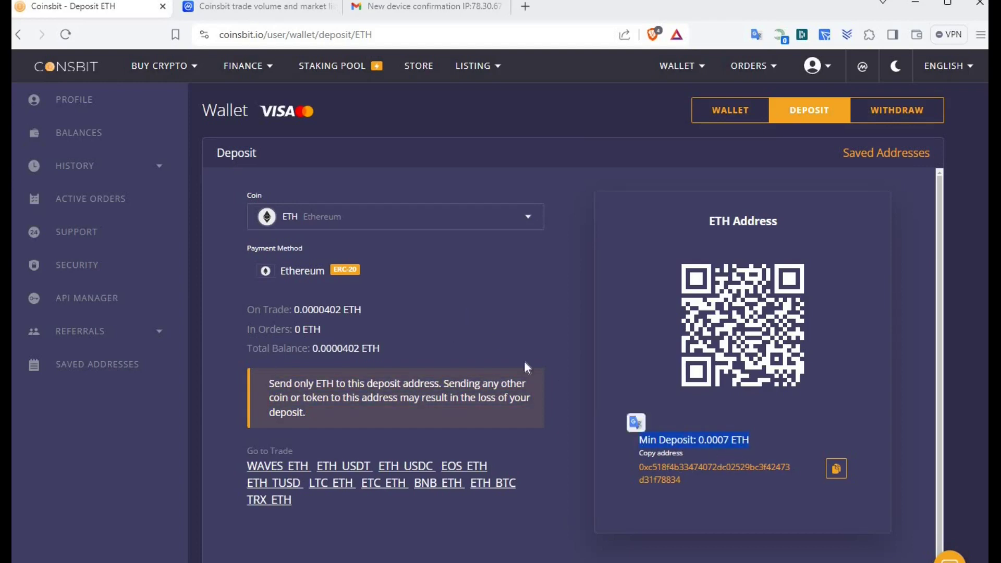
left_click(452, 432)
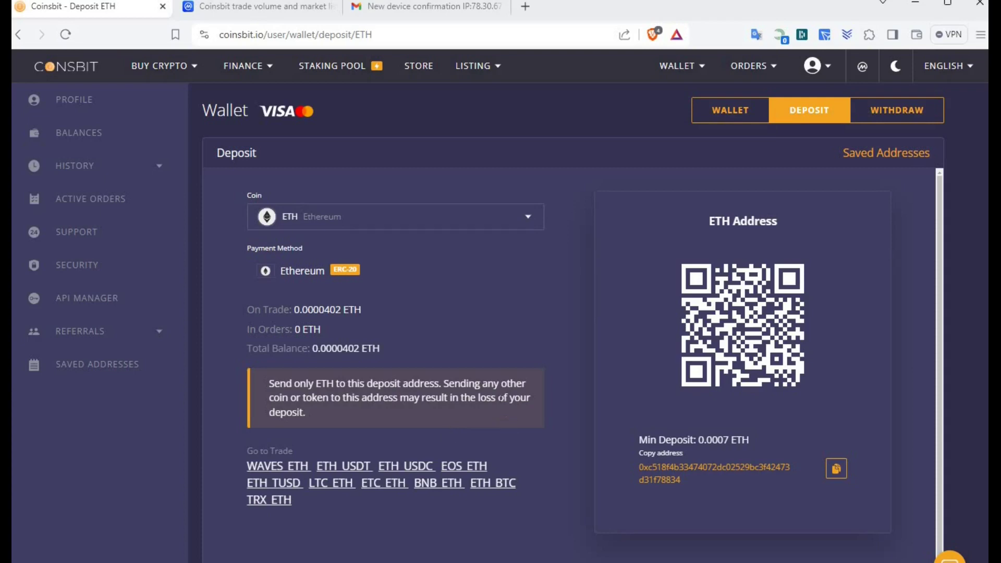
left_click_drag(496, 398, 471, 398)
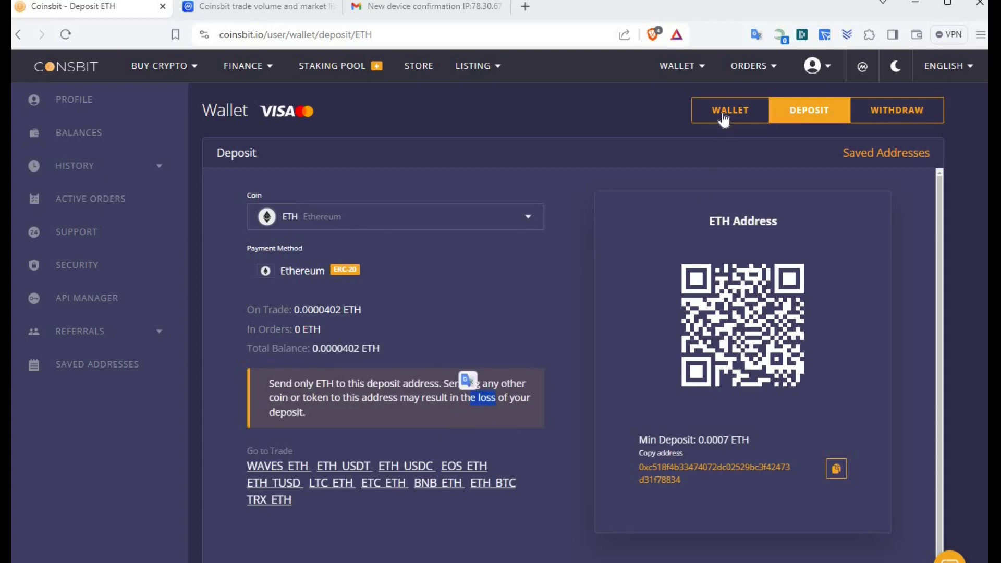
Open the USDT deposit page with the BEP-20 payment method and copy its deposit address.
left_click(728, 111)
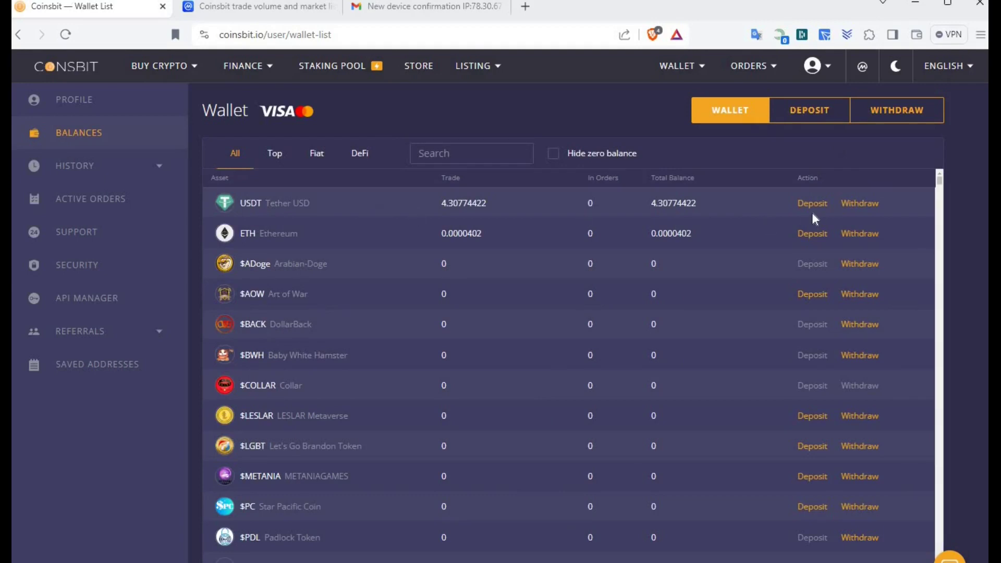
left_click(816, 207)
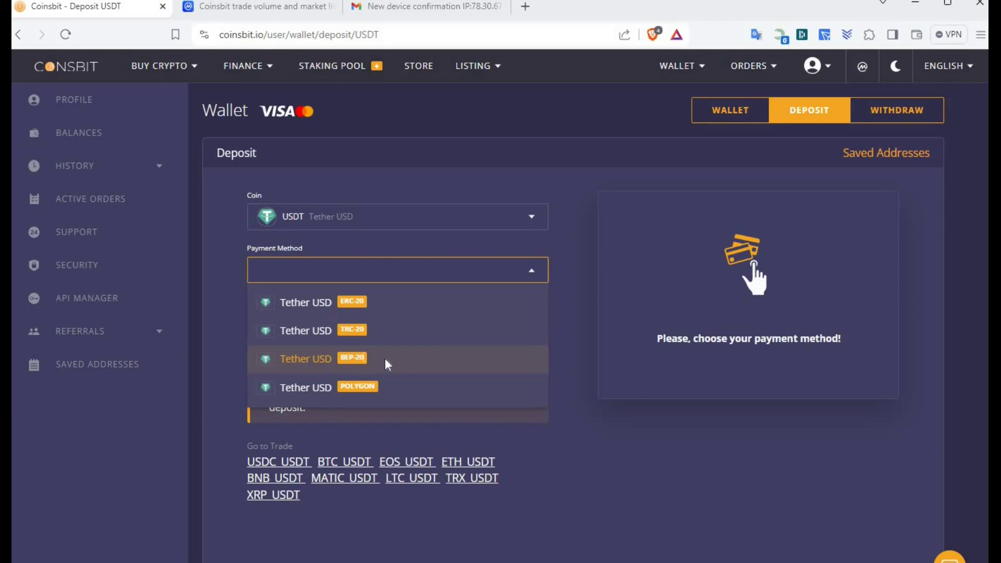
left_click(385, 358)
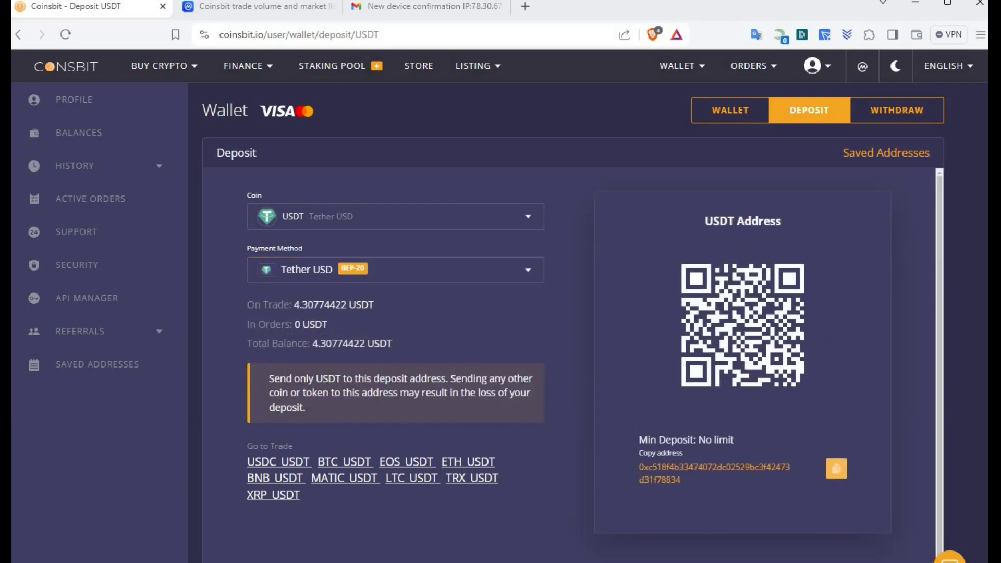
left_click(836, 468)
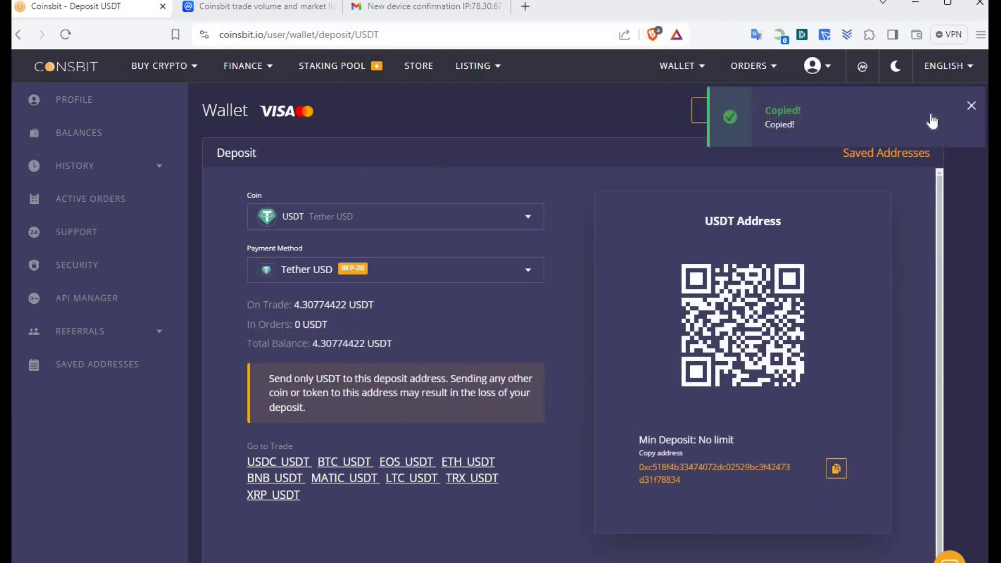
left_click(970, 106)
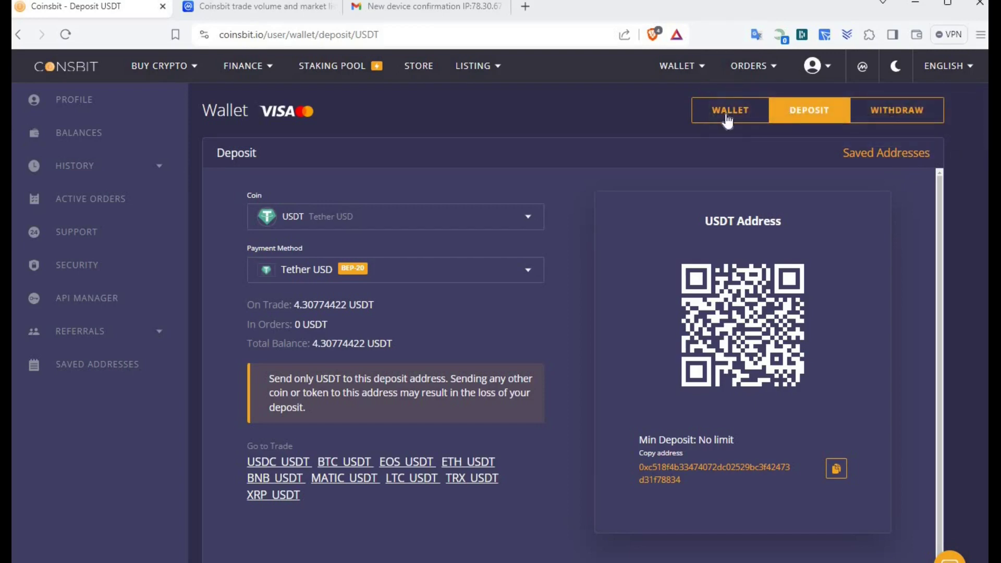
Open the USDT withdrawal form from the wallet and choose the Tether USD BEP-20 payment method.
left_click(717, 116)
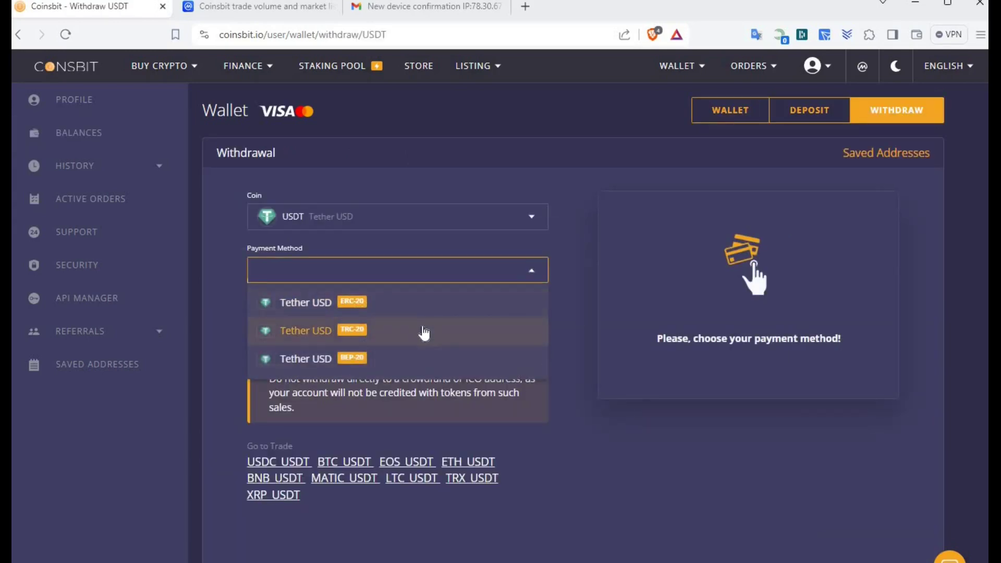
scroll(416, 301, "down", 1)
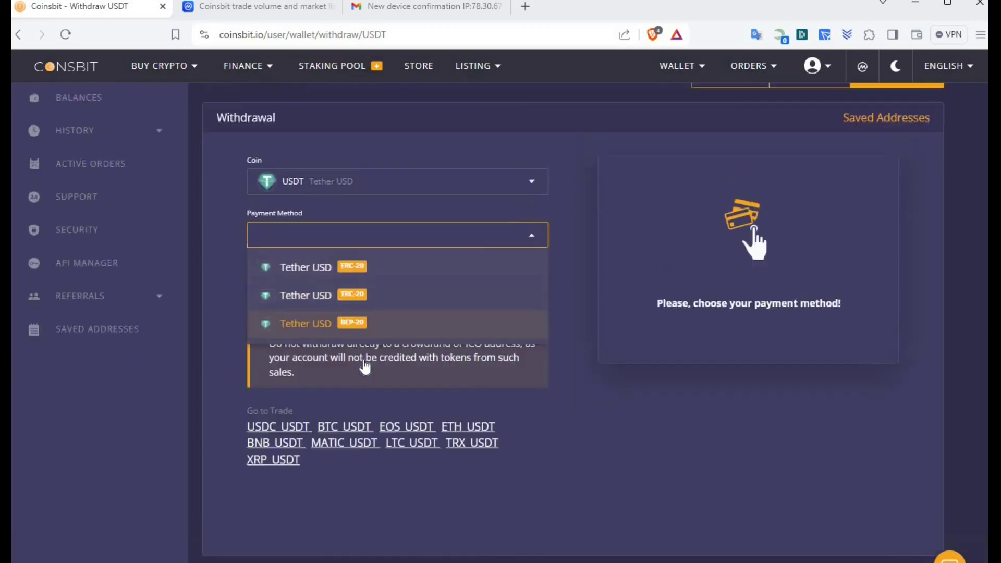
scroll(366, 357, "up", 1)
left_click(436, 352)
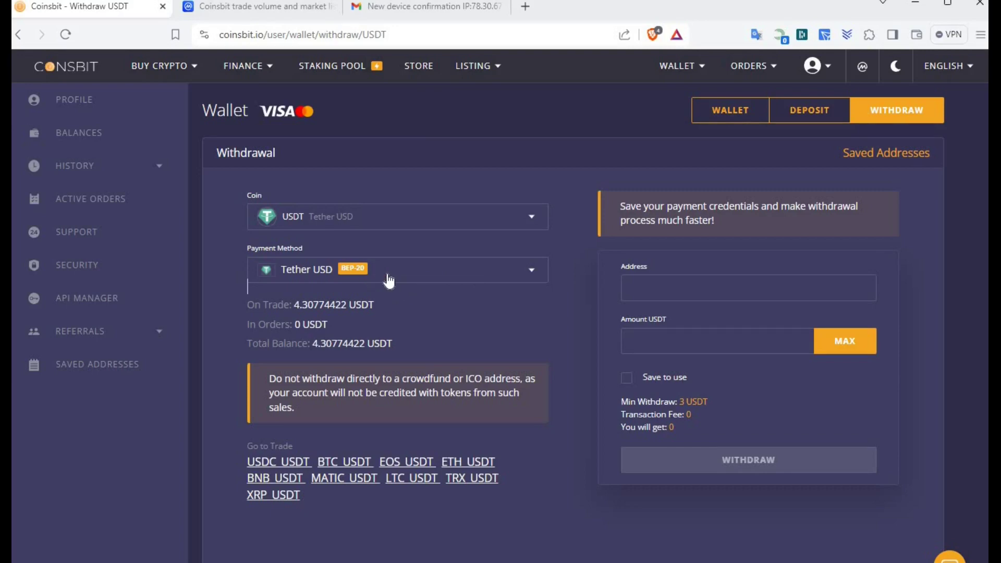
Set the USDT withdrawal amount to the maximum, 4.30774422, and check the minimum withdrawal and transaction fee.
left_click(844, 341)
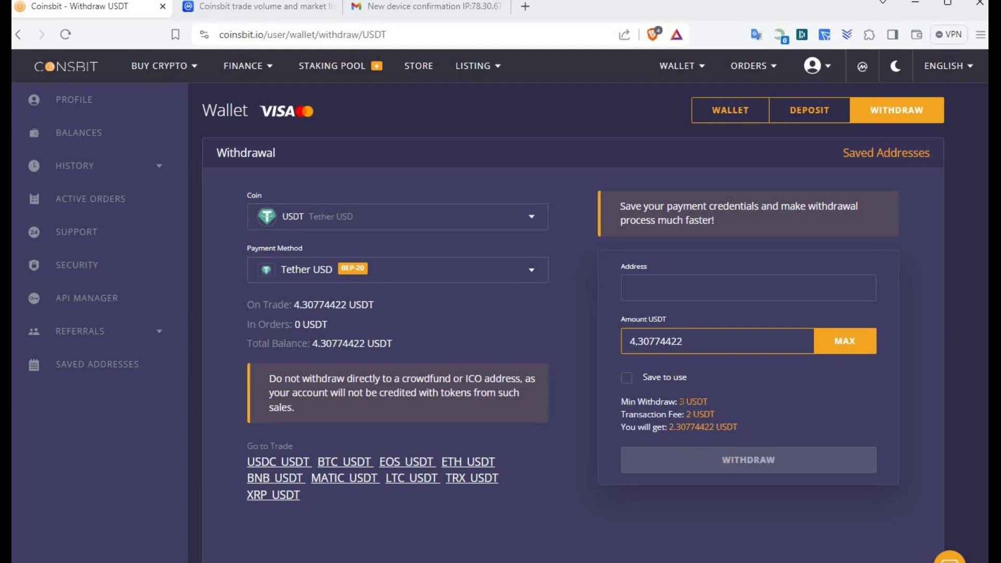
left_click(701, 401)
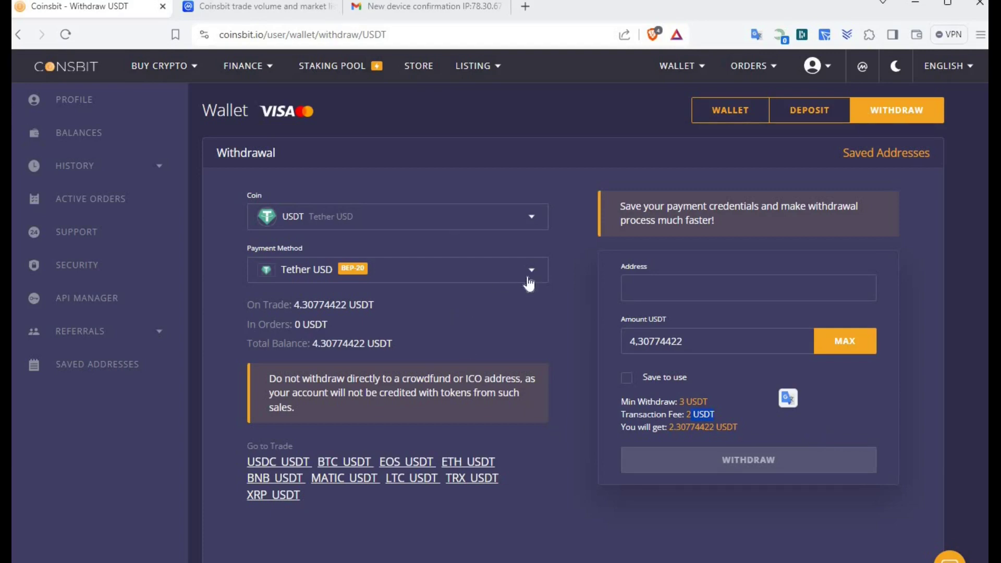
Switch the USDT withdrawal payment method to Tether USD ERC-20 and check its minimum withdrawal and transaction fee.
left_click(385, 273)
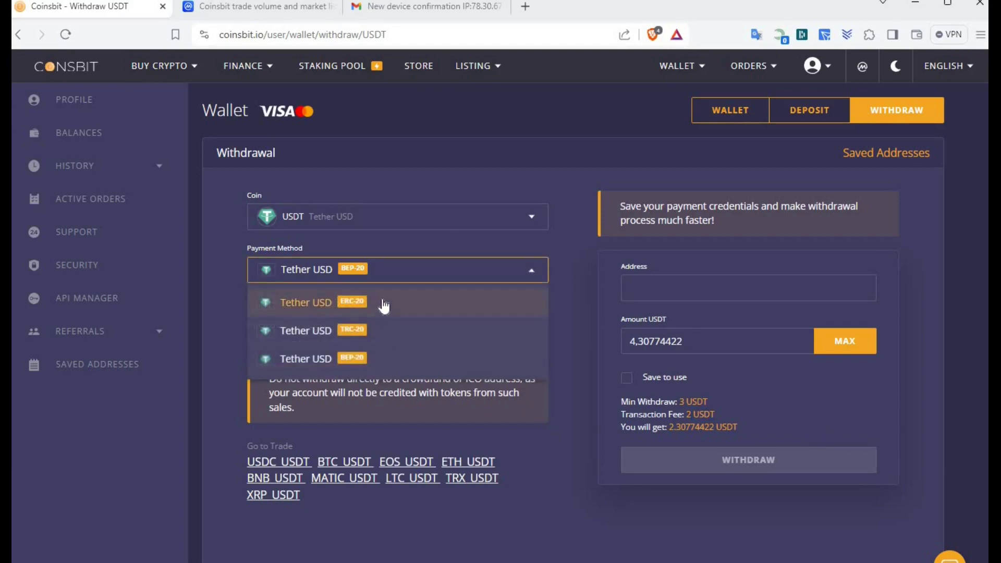
left_click(527, 337)
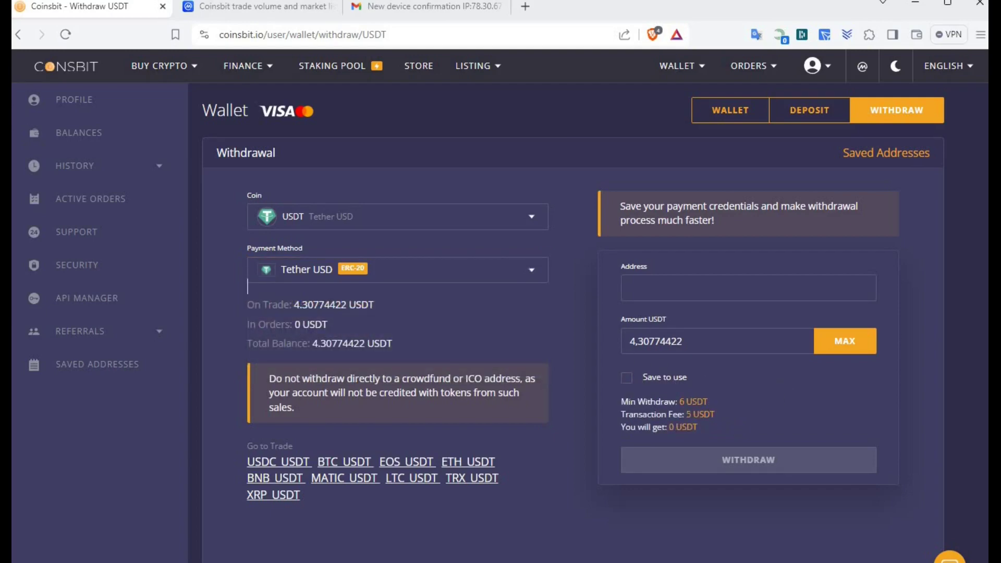
left_click_drag(708, 402, 686, 414)
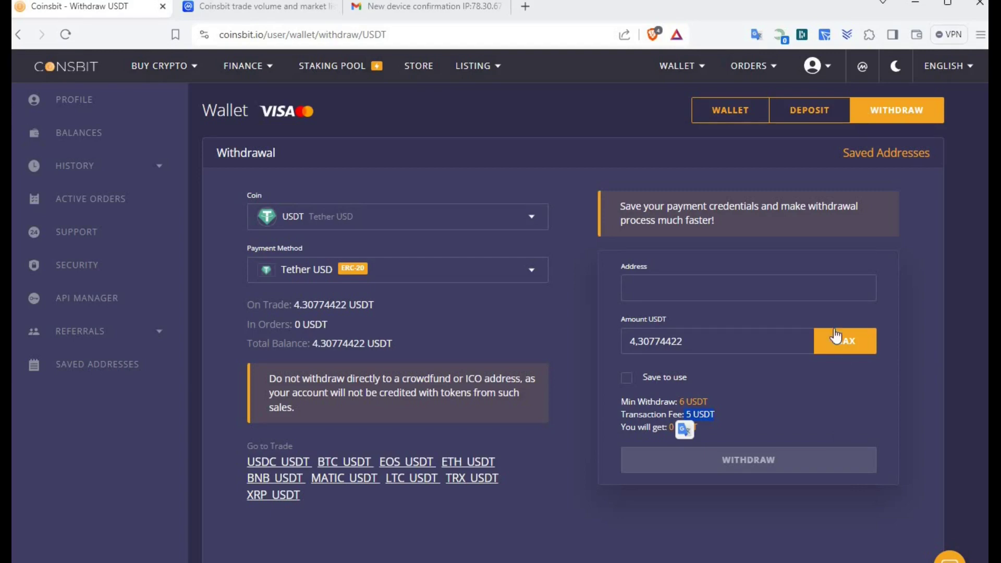
Search the wallet's asset list for "solana" and check whether SOL deposits and withdrawals are available.
left_click(724, 120)
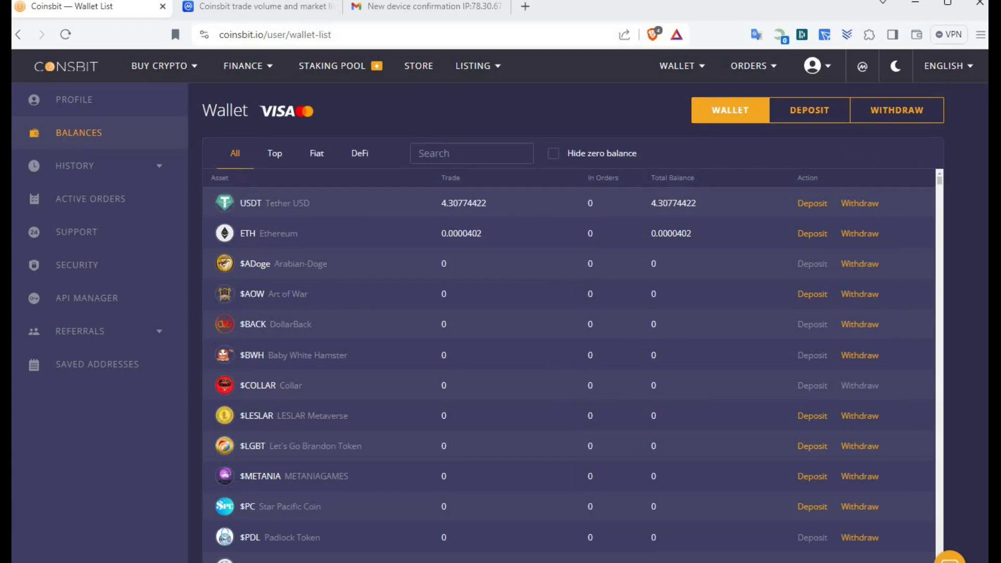
left_click(467, 156)
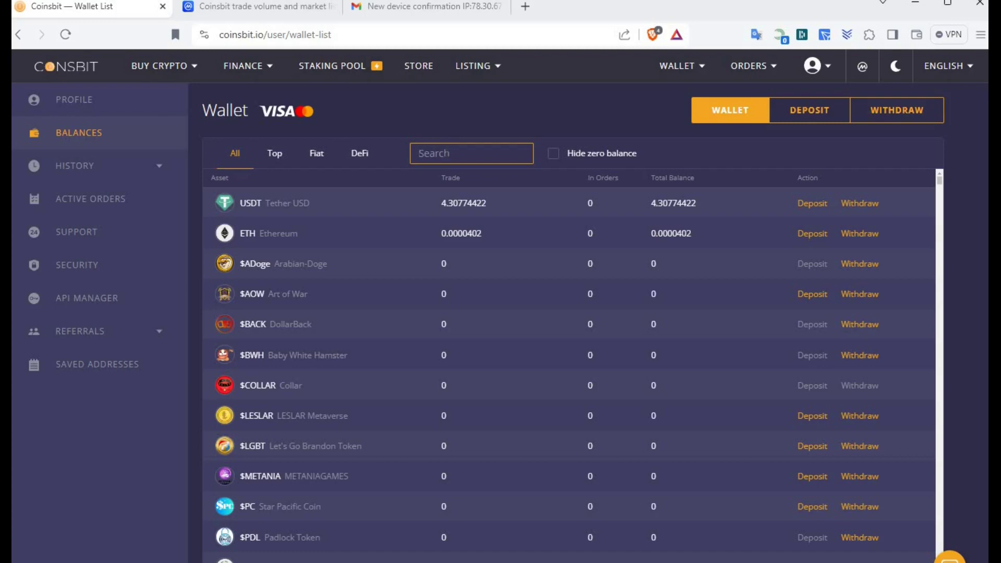
type("solana")
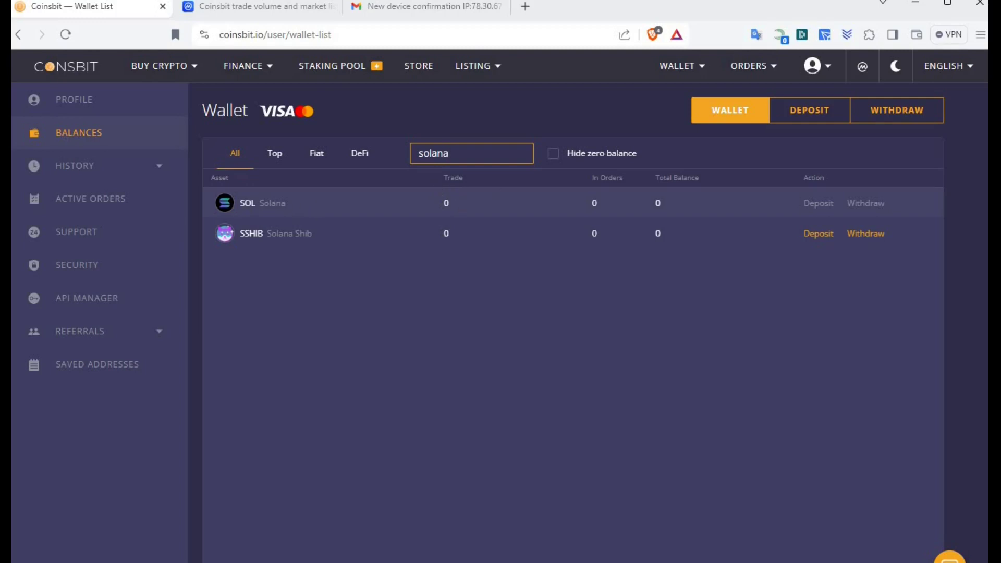
left_click_drag(893, 197, 275, 303)
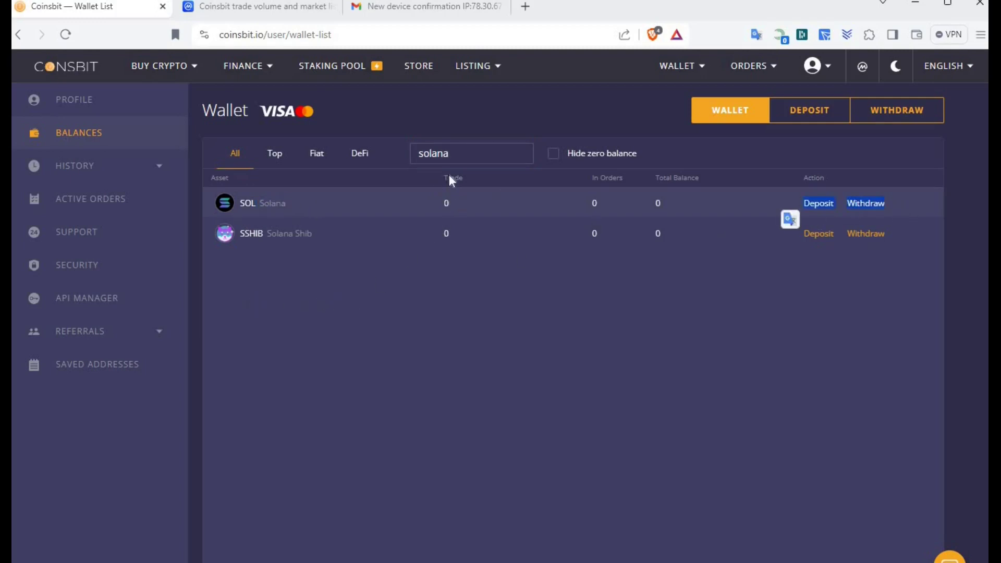
Replace the asset search with "ada" and check whether Cardano deposits and withdrawals are available.
left_click(449, 153)
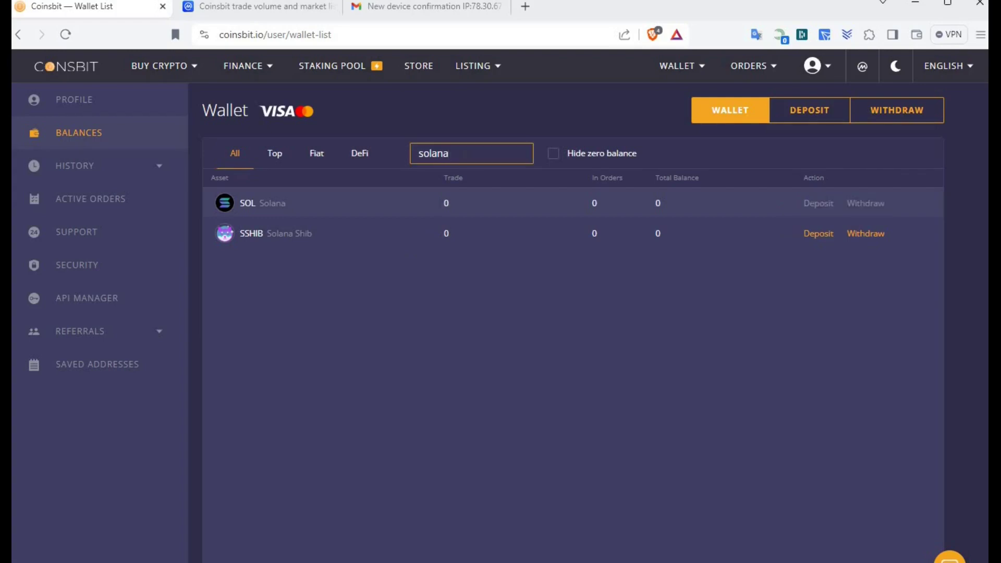
key("BackSpace")
key("BackSpace")
key("BackSpace")
key("BackSpace")
key("BackSpace")
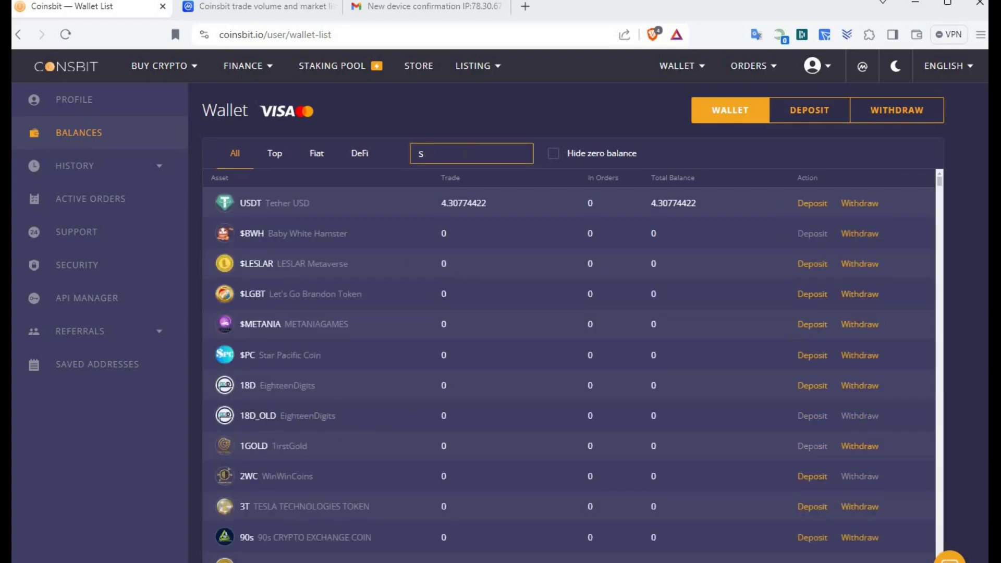
key("BackSpace")
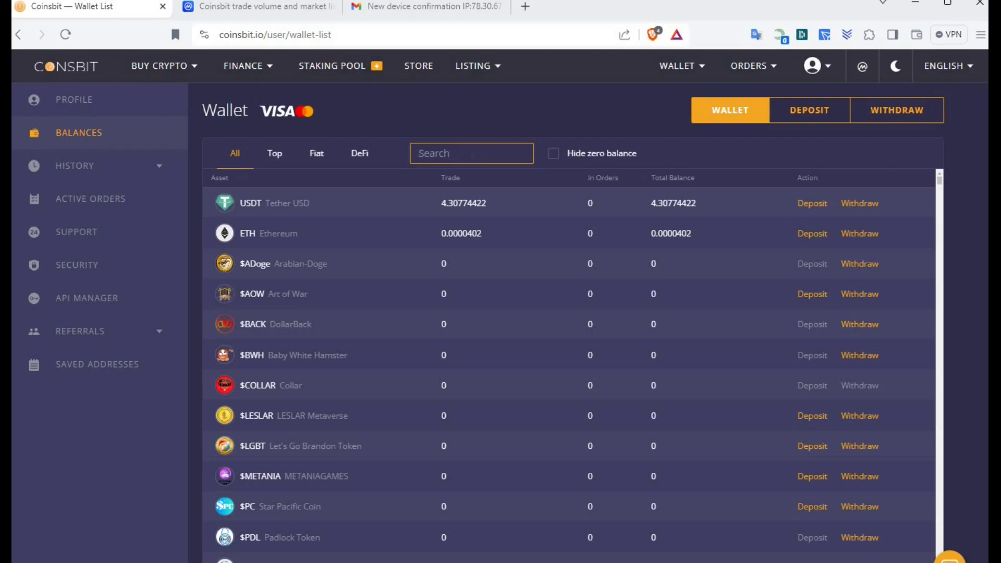
type("ada")
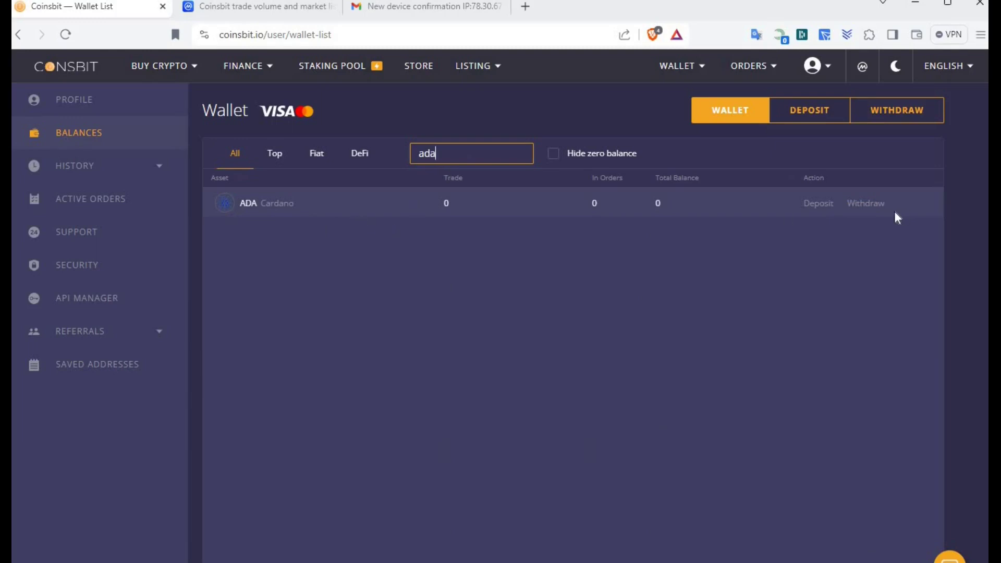
left_click_drag(787, 214, 870, 329)
left_click(870, 328)
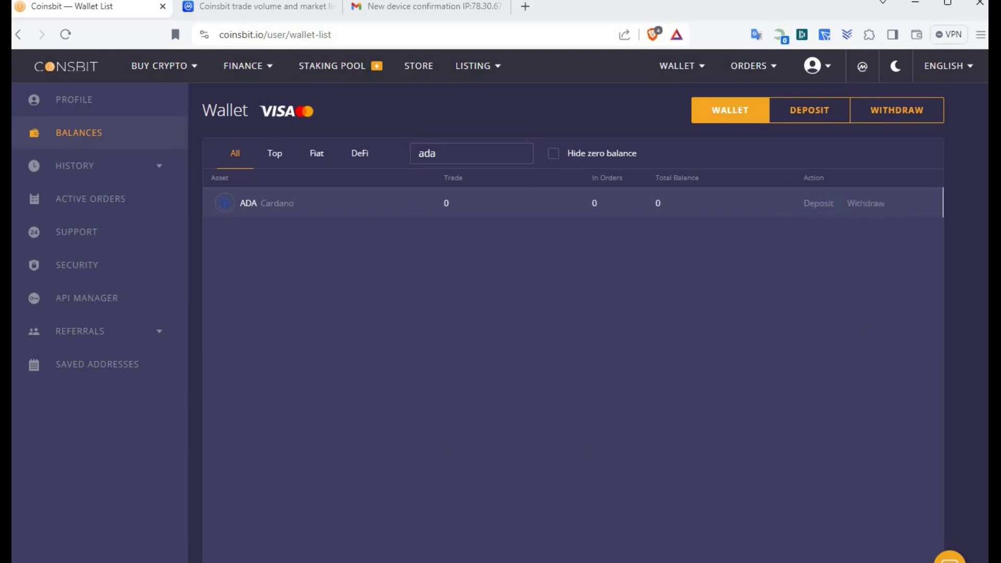
Search the wallet for "ltc" instead and open the Litecoin deposit page to check the minimum deposit.
left_click(435, 153)
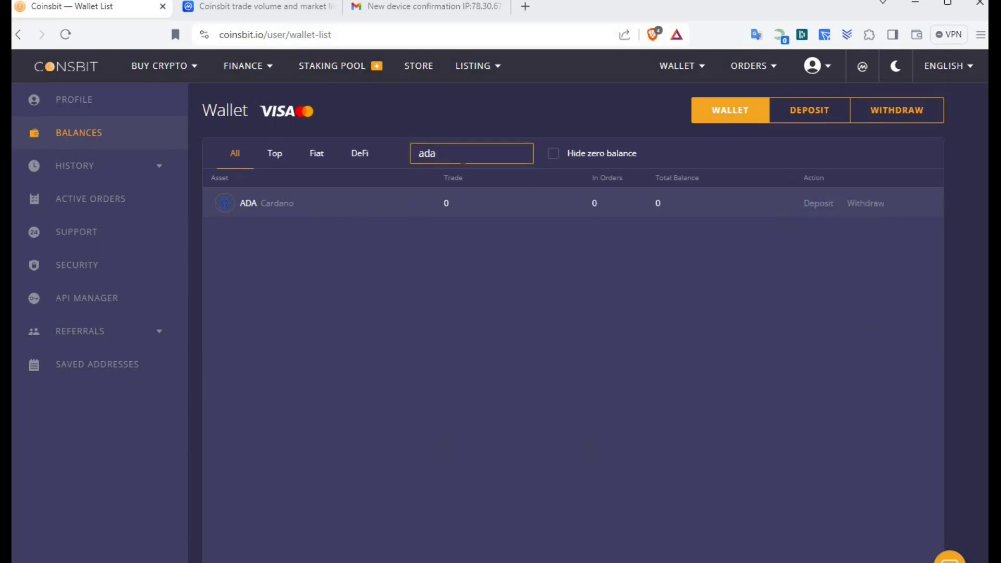
key("BackSpace")
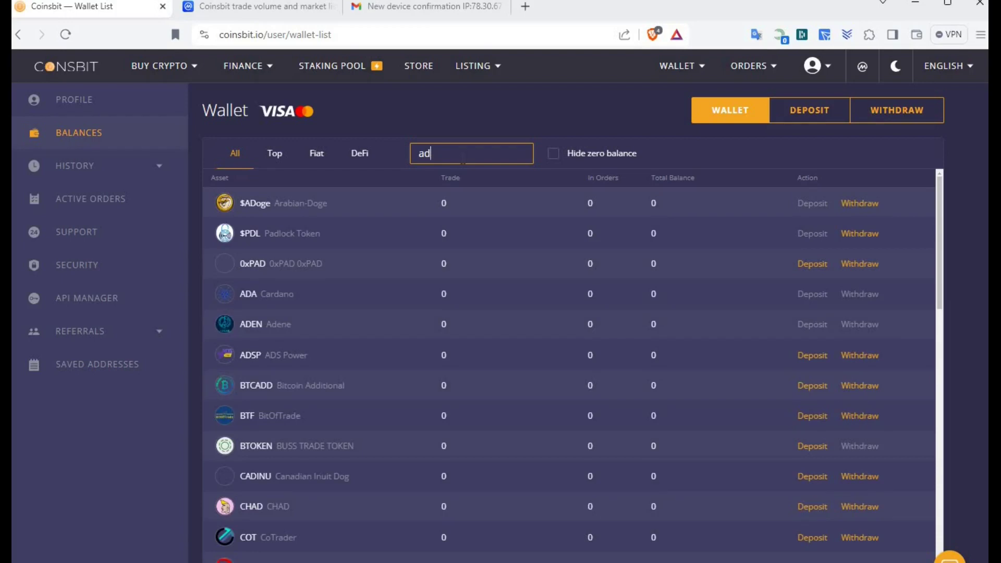
key("BackSpace")
key("BackSpace")
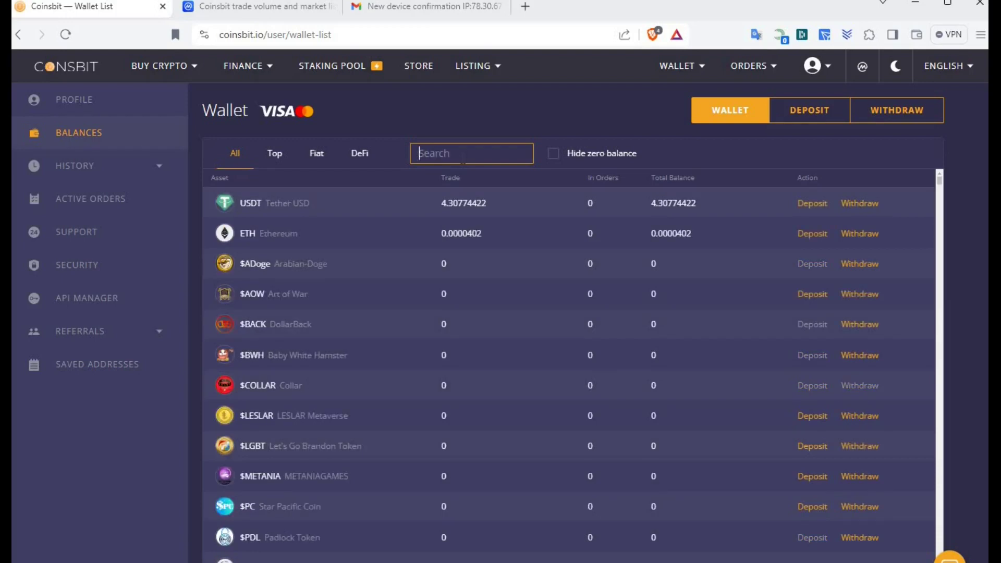
type("ltc")
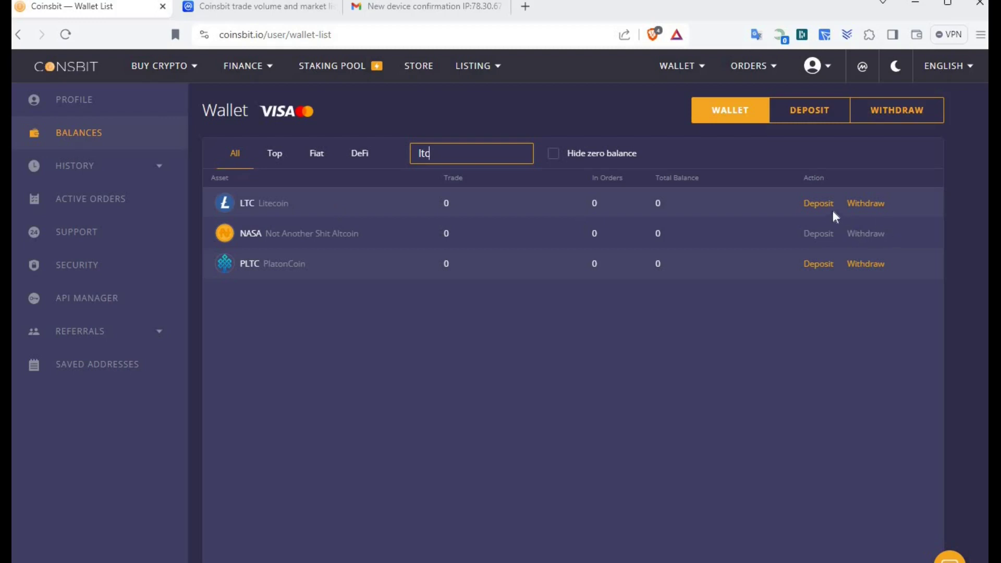
left_click(817, 206)
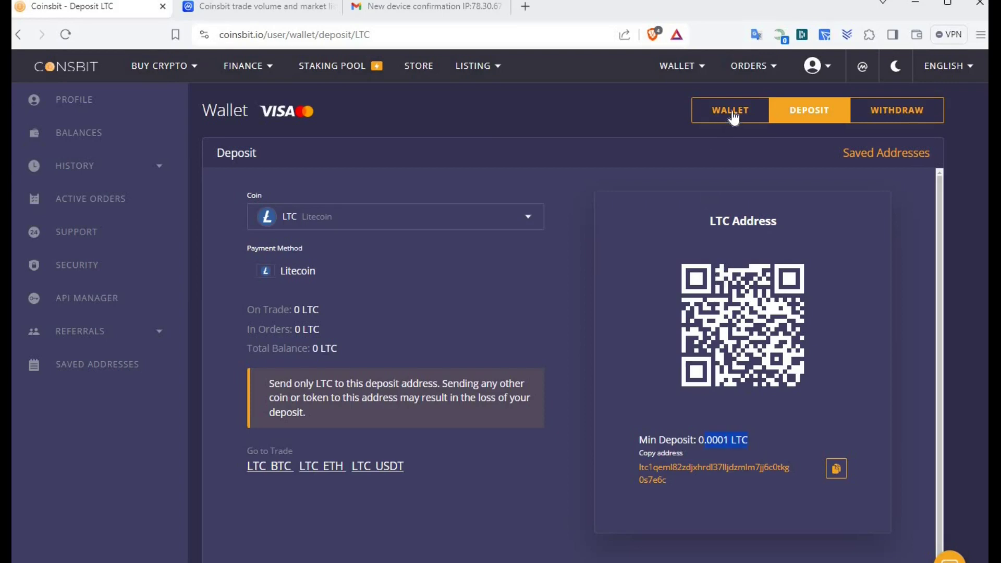
Return to the wallet list and open the Classic Spot Trading interface.
left_click(703, 117)
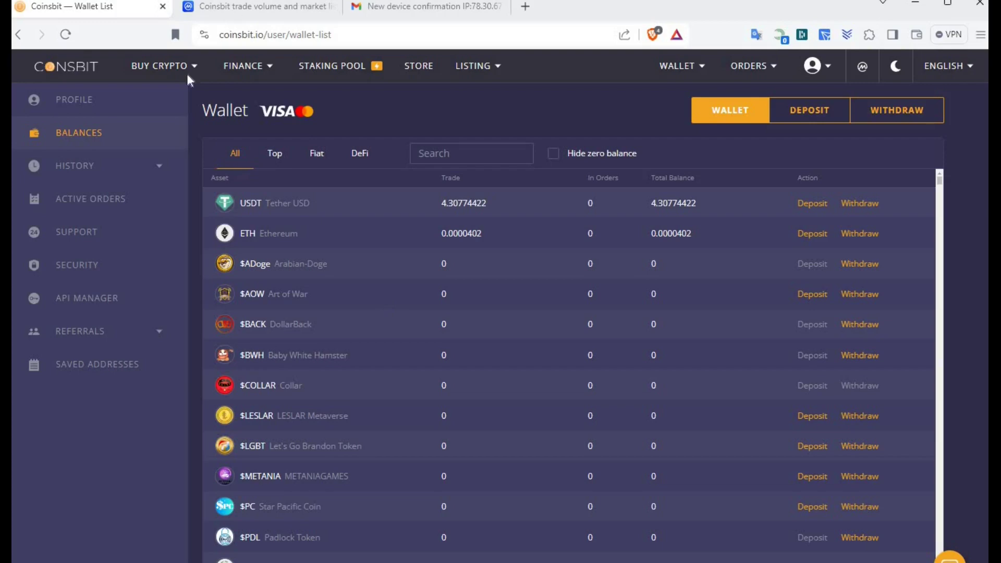
mouse_move(208, 73)
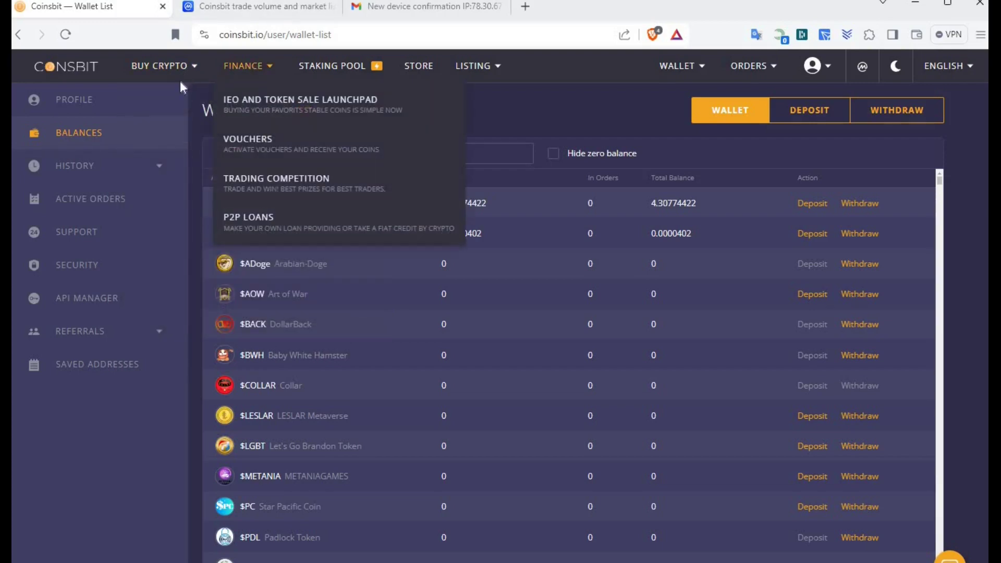
mouse_move(159, 68)
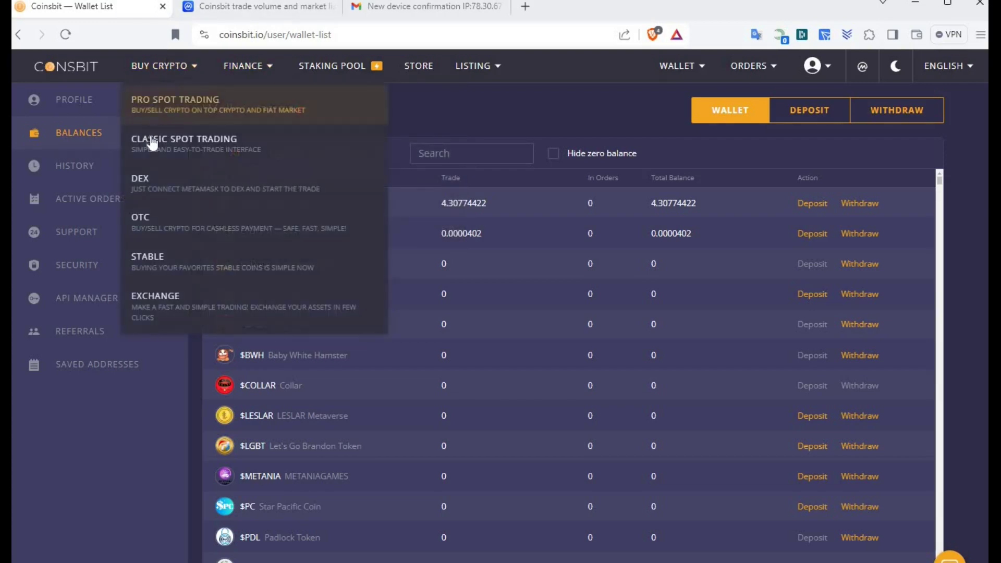
left_click(185, 155)
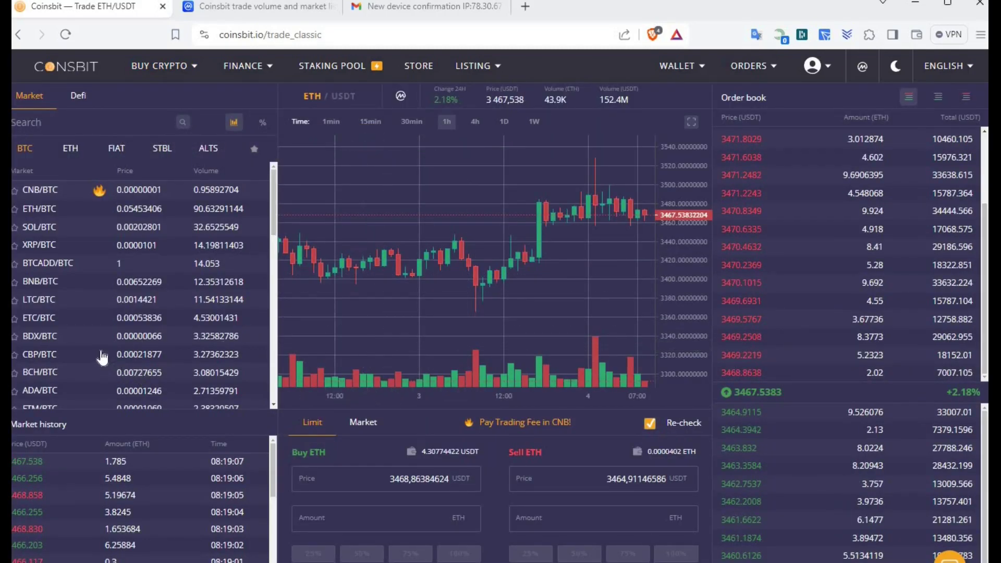
Browse the BTC market pairs and open the ETH/BTC pair.
scroll(94, 359, "down", 2)
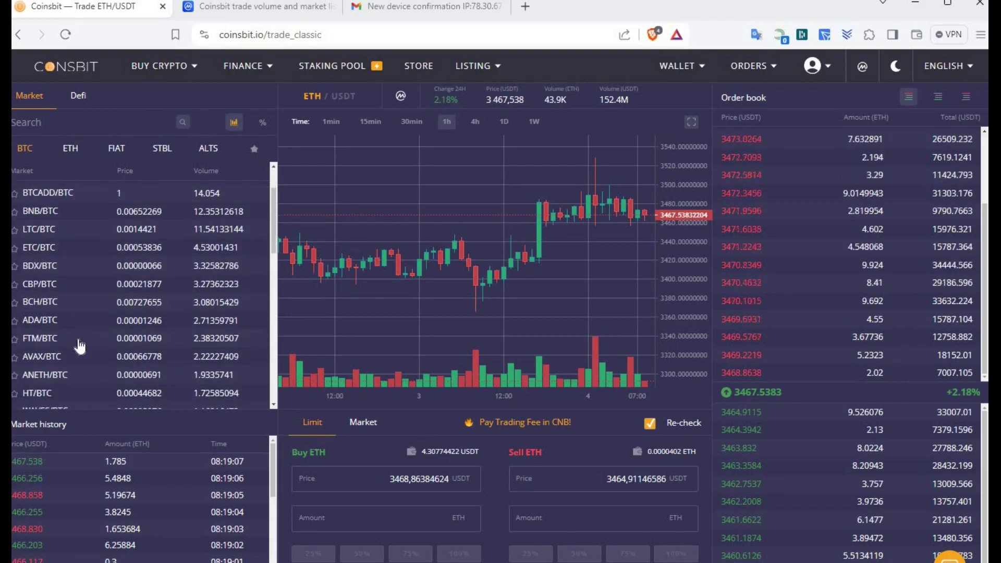
scroll(79, 345, "down", 2)
scroll(78, 341, "up", 4)
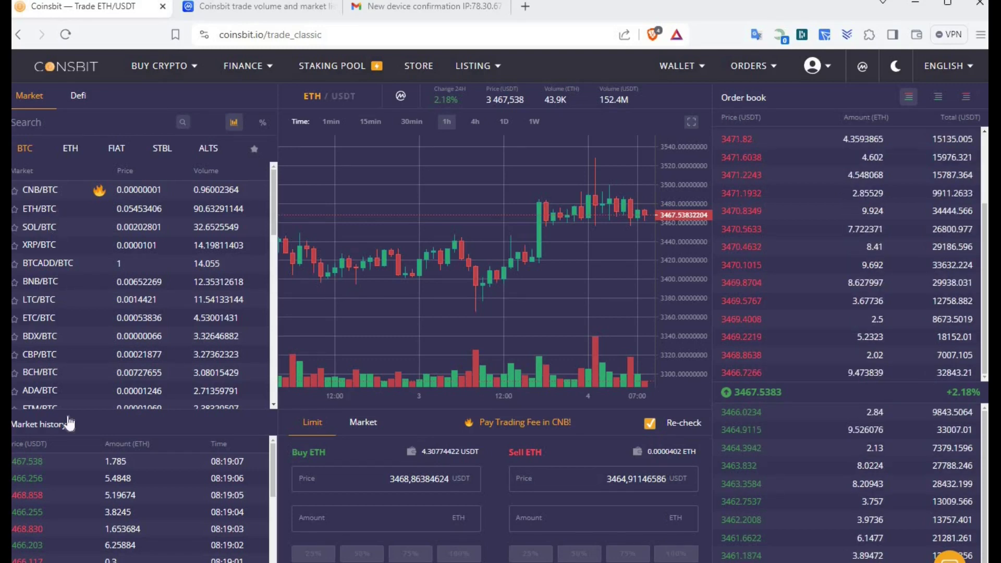
left_click(24, 209)
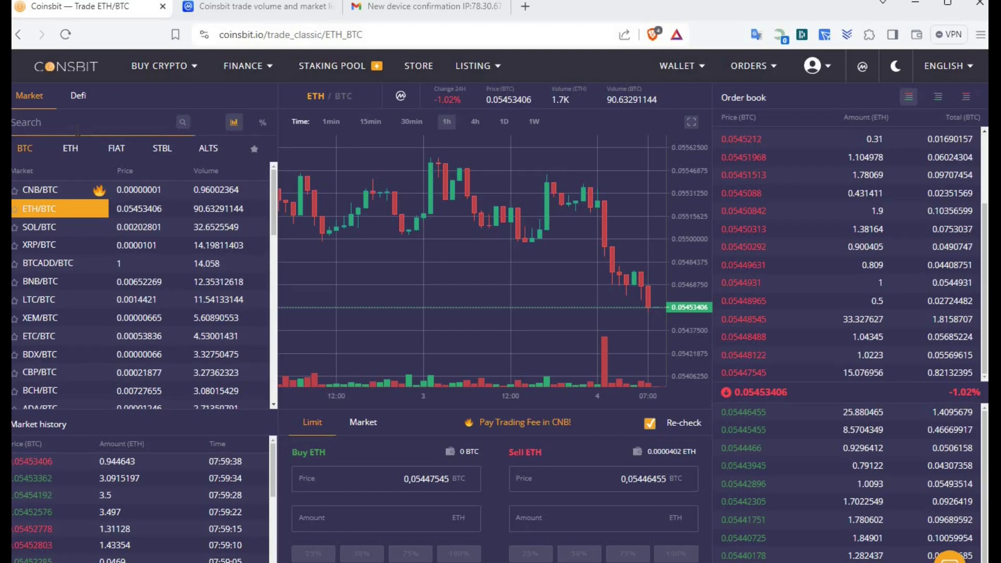
Search the market pairs for "usdt" and open the BTC/USDT pair.
type("usdt")
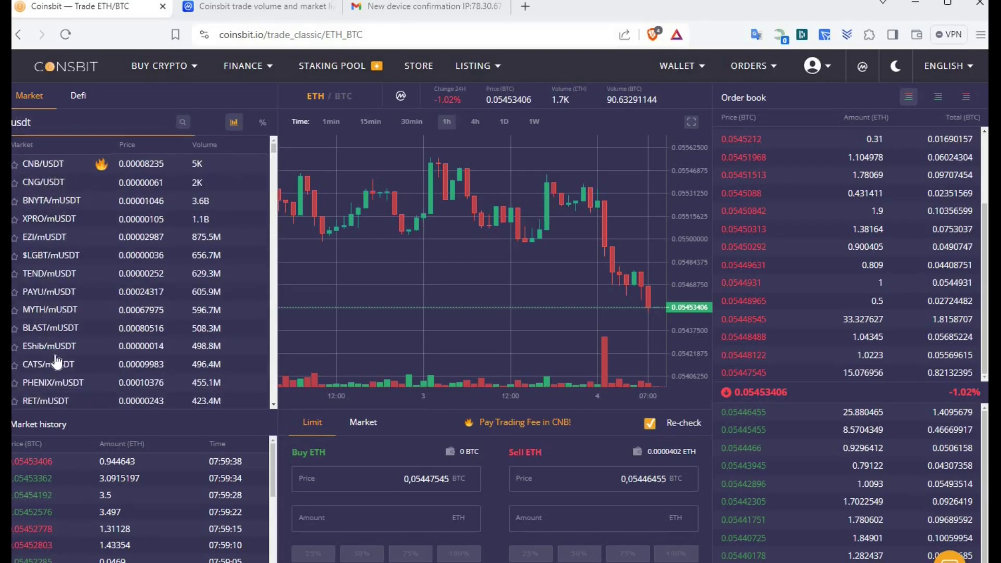
scroll(66, 374, "down", 3)
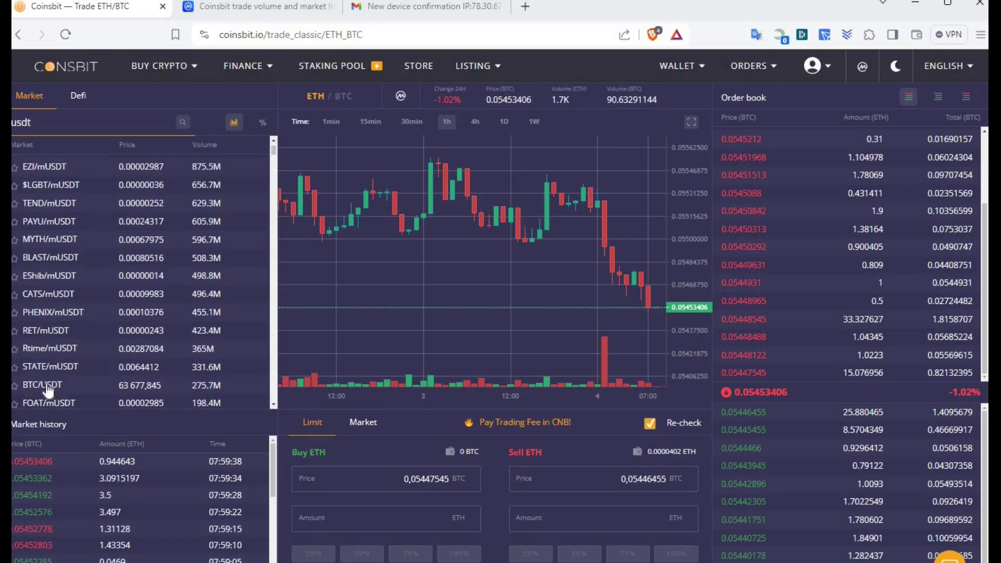
left_click(115, 389)
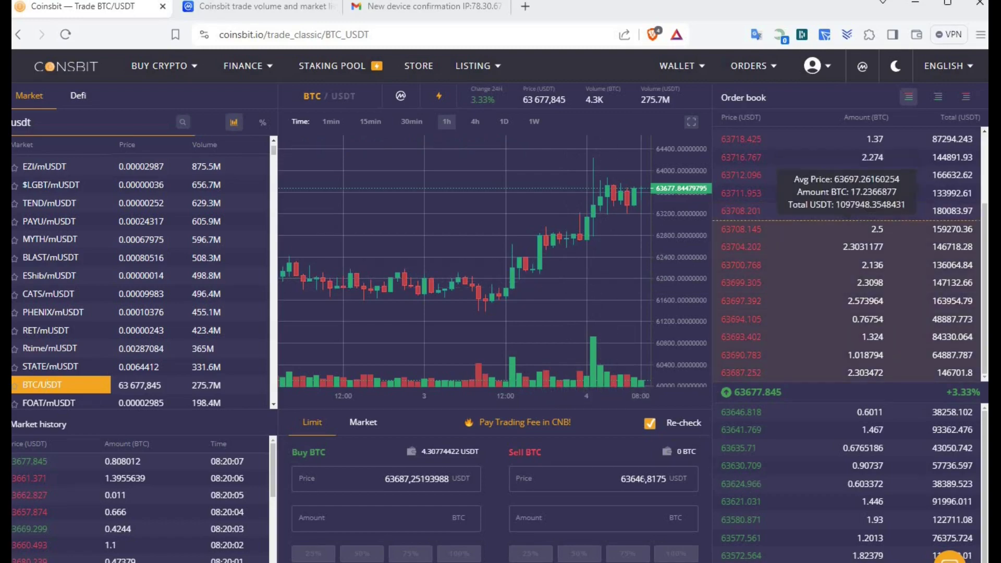
Examine the Buy BTC and Sell BTC limit order forms and the current BTC price in the order book.
scroll(756, 404, "down", 4)
scroll(486, 477, "up", 3)
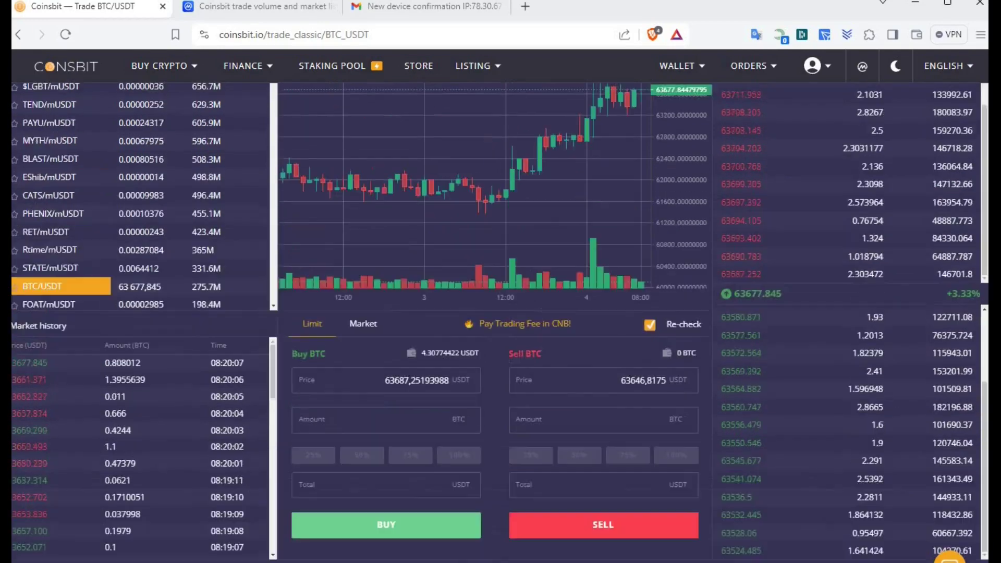
left_click_drag(336, 383, 290, 383)
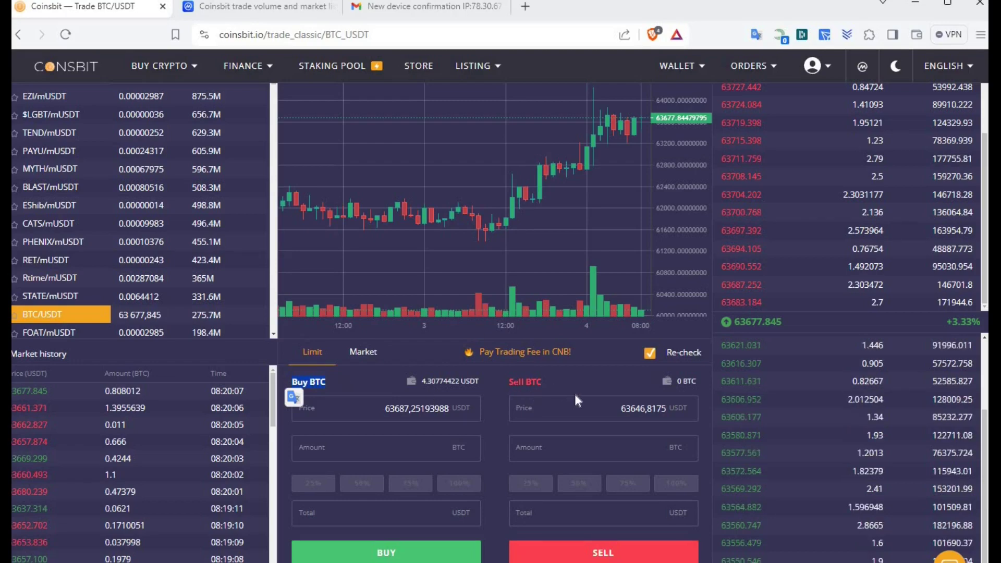
left_click_drag(508, 382, 590, 381)
scroll(446, 404, "down", 1)
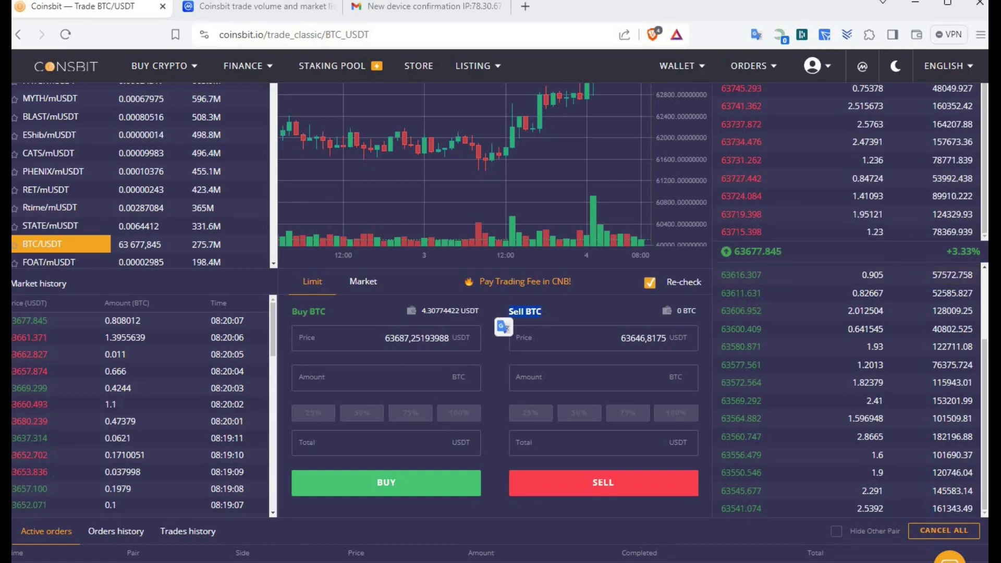
double_click(734, 249)
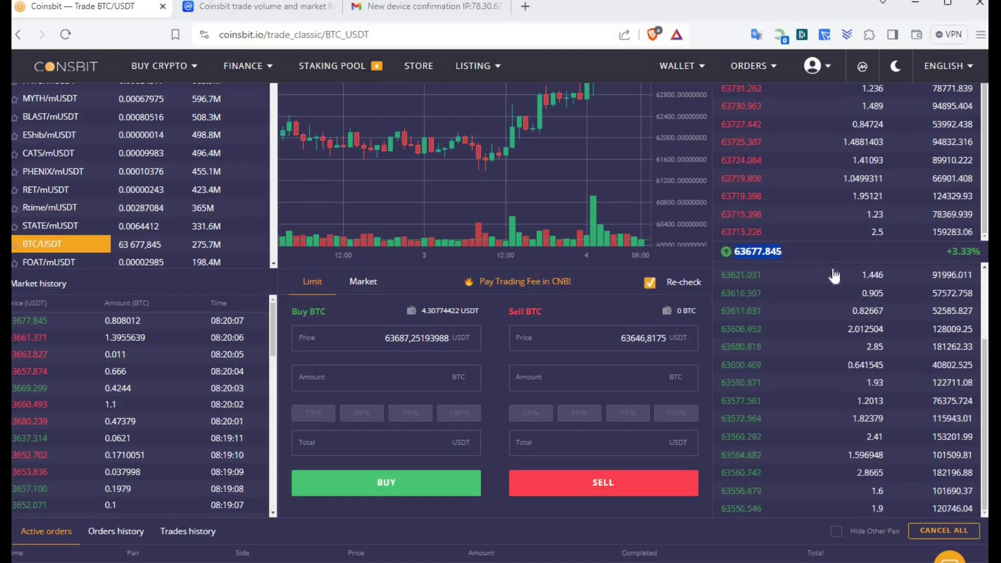